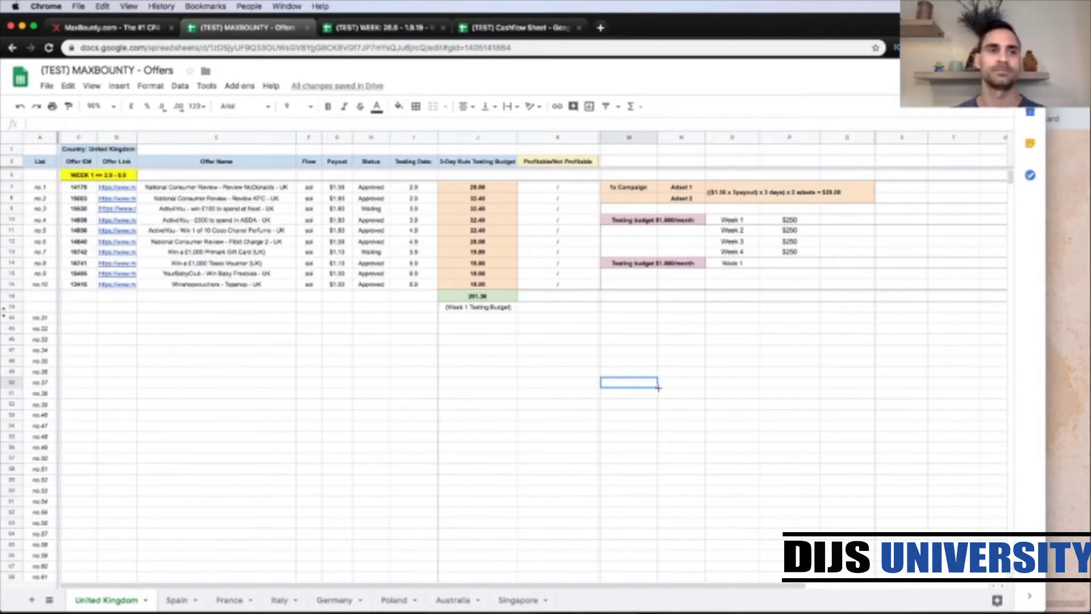
# Switch to the MaxBounty campaign search and look through the United Kingdom sweepstakes results for social media traffic.
pyautogui.click(151, 29)
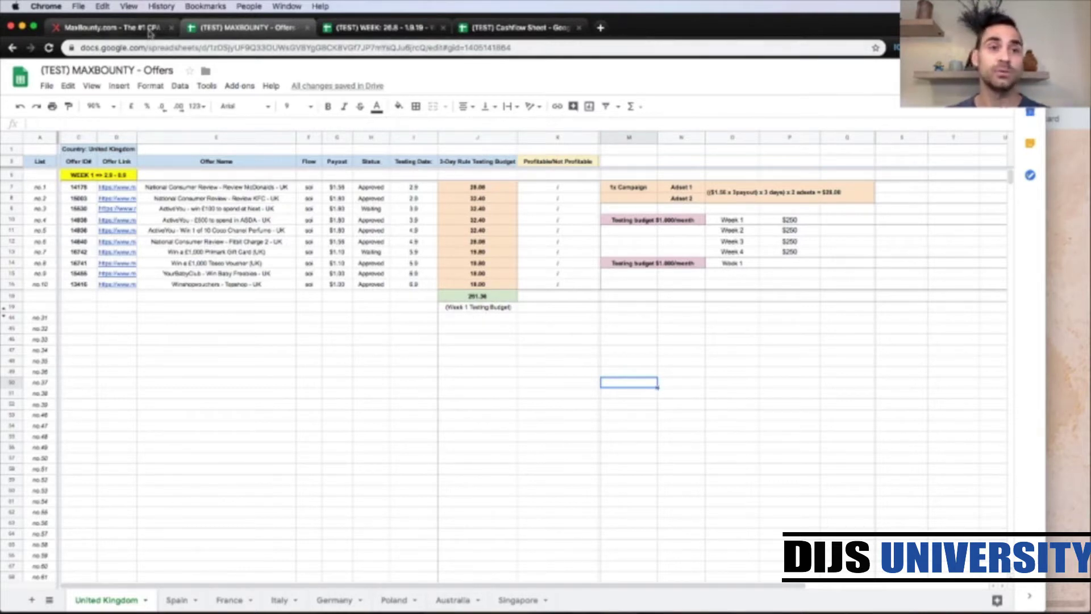
pyautogui.scroll(-3, 364, 193)
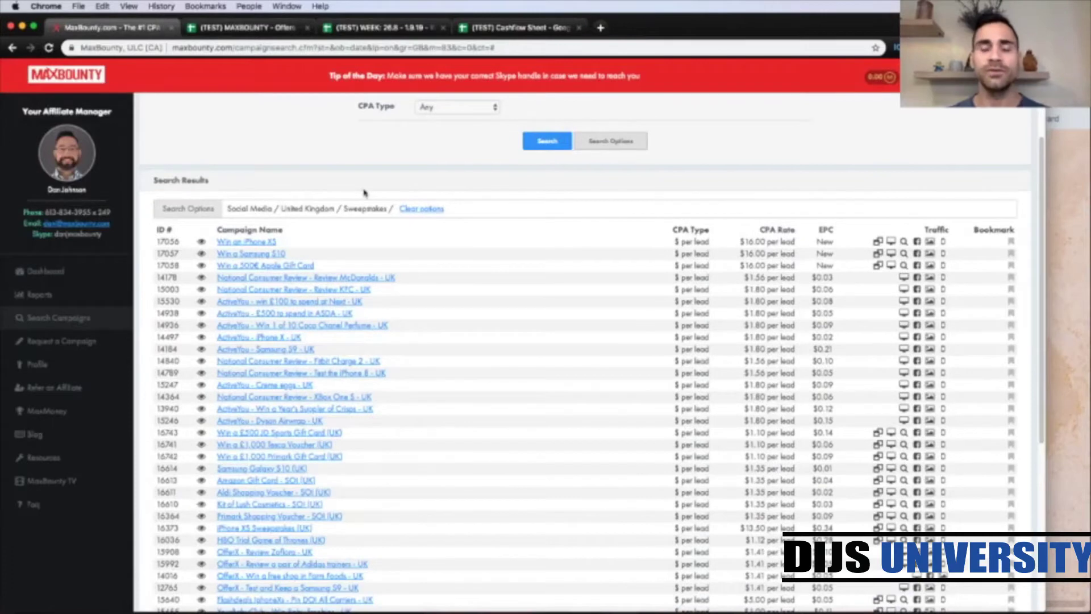
pyautogui.scroll(-1, 365, 193)
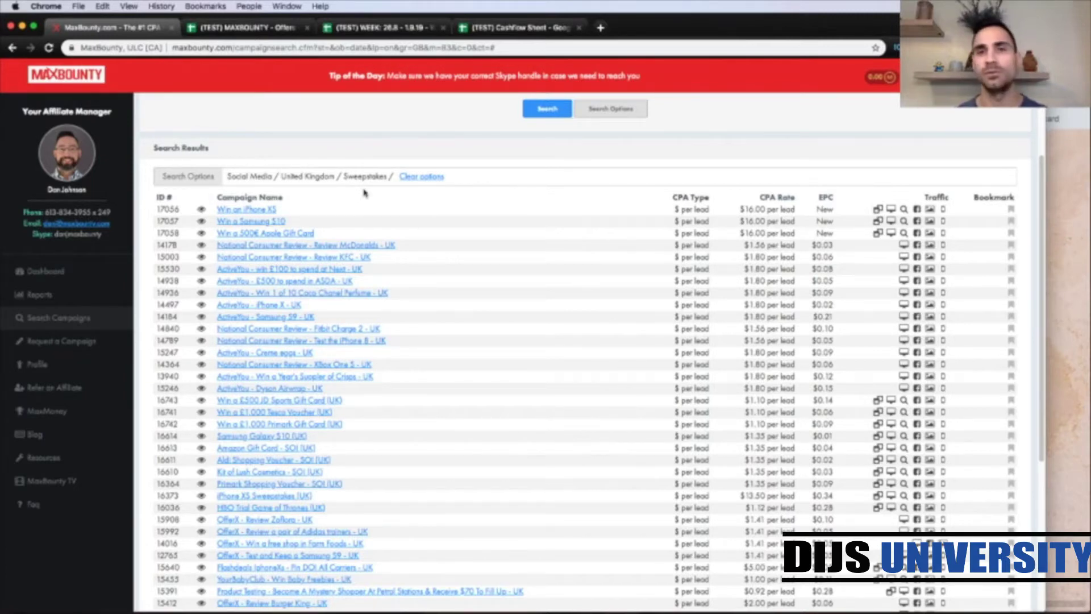
# Return to the MAXBOUNTY - Offers sheet and review the week 1 offer names and offer links for the United Kingdom.
pyautogui.click(243, 29)
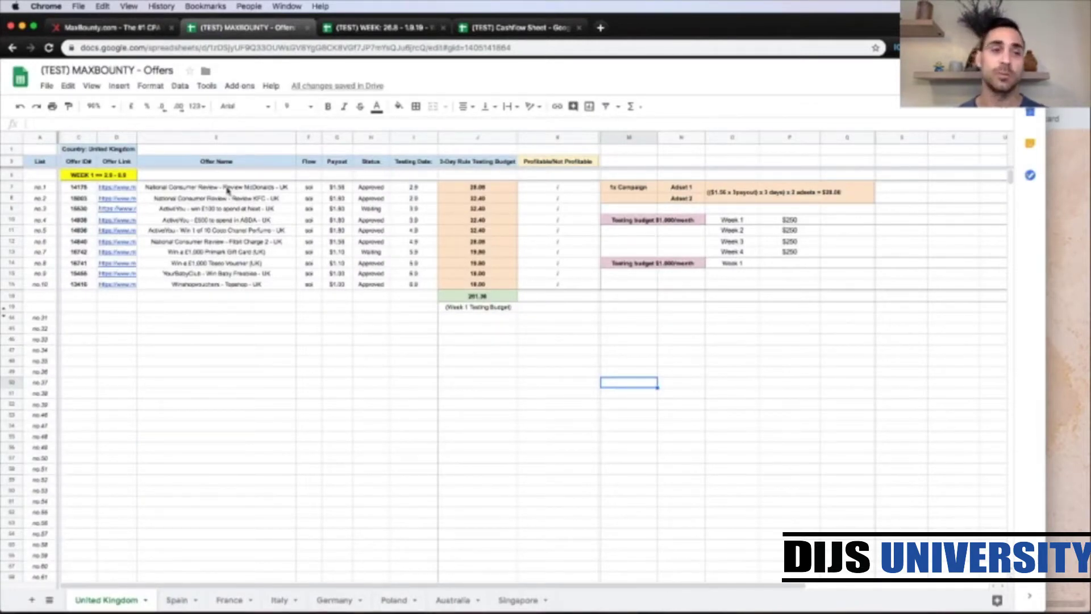
pyautogui.moveTo(227, 191); pyautogui.dragTo(226, 289)
pyautogui.click(215, 341)
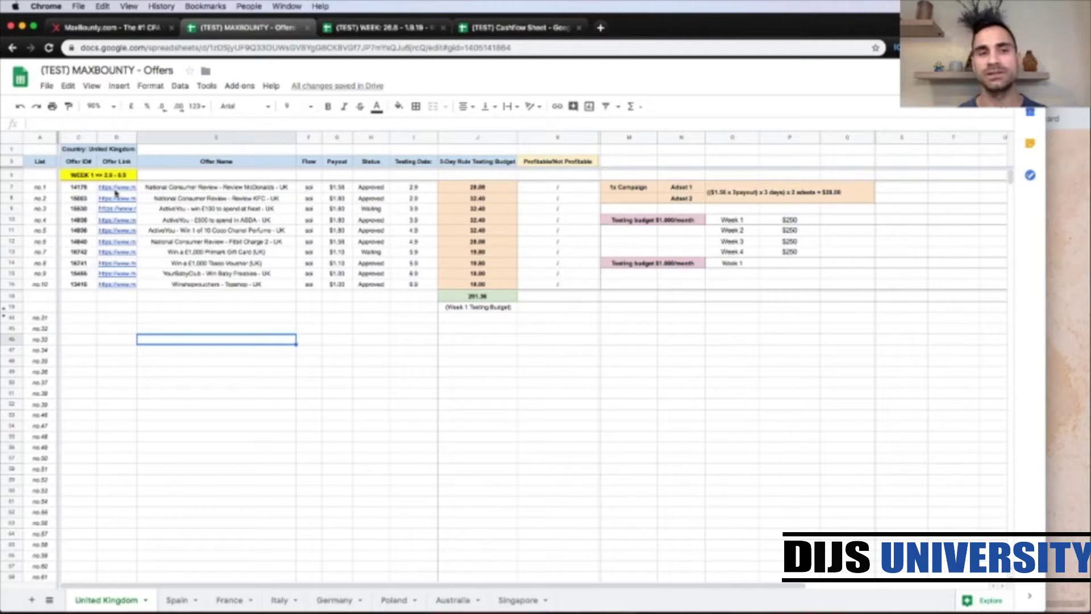
pyautogui.moveTo(117, 193)
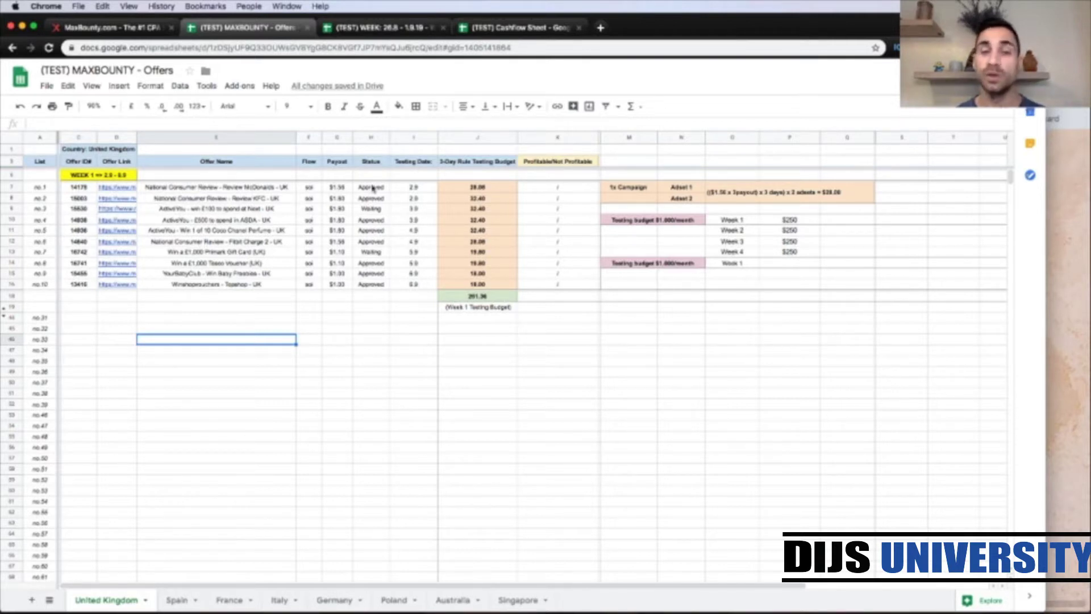
# Check the testing dates of offers no.1 to no.6, pair by pair.
pyautogui.click(414, 189)
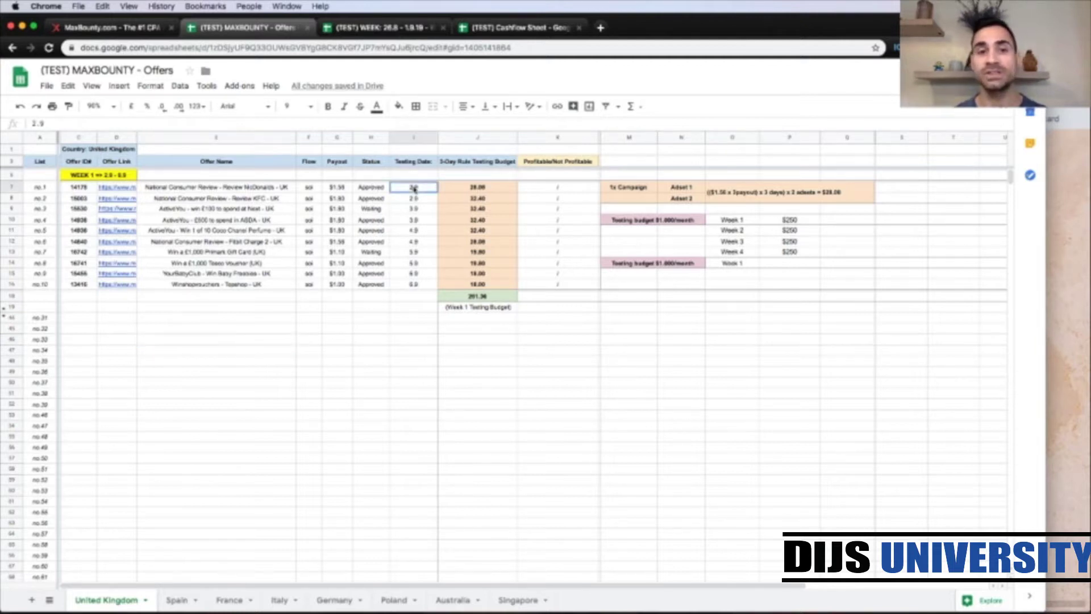
pyautogui.keyDown('shift'); pyautogui.click(414, 199); pyautogui.keyUp('shift')
pyautogui.click(414, 210)
pyautogui.keyDown('shift'); pyautogui.click(412, 222); pyautogui.keyUp('shift')
pyautogui.click(411, 231)
pyautogui.keyDown('shift'); pyautogui.click(409, 241); pyautogui.keyUp('shift')
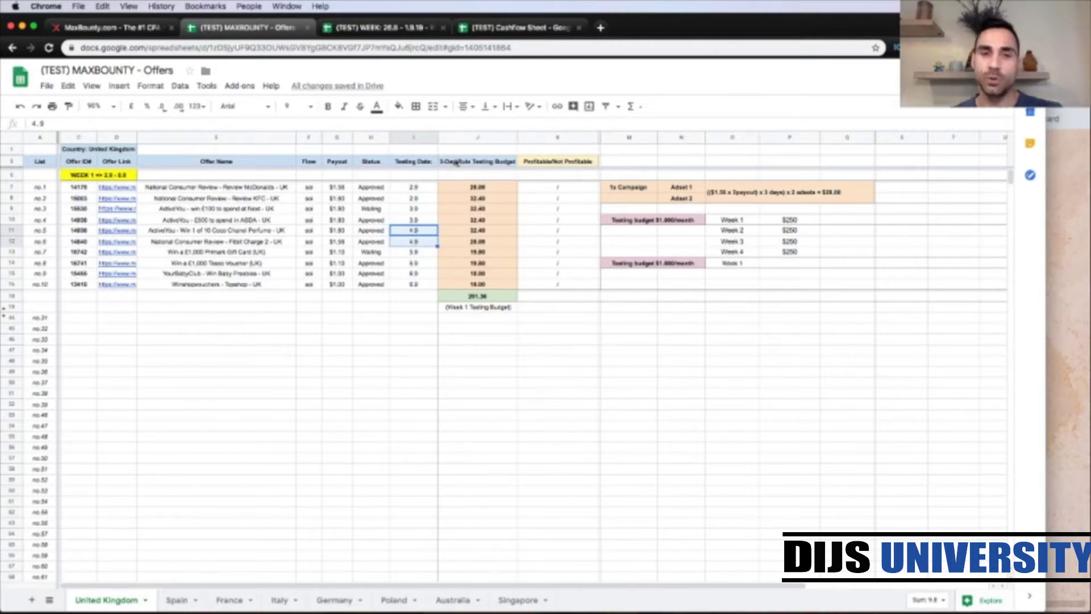
# Inspect the 3-day rule budget formula of offer no.1, its written-out calculation and the week 1 total formula.
pyautogui.click(476, 187)
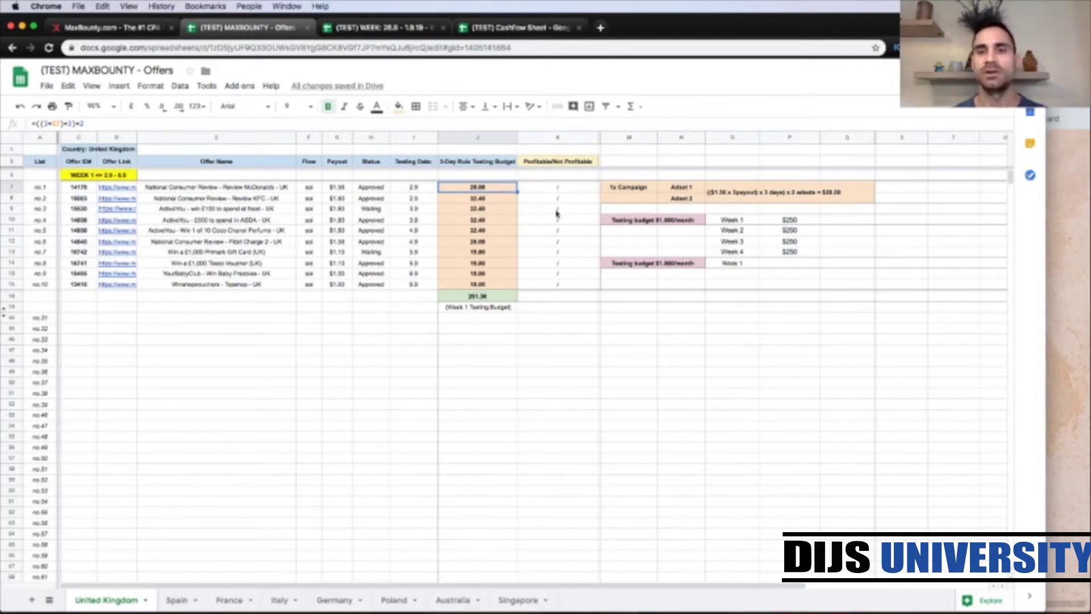
pyautogui.click(735, 195)
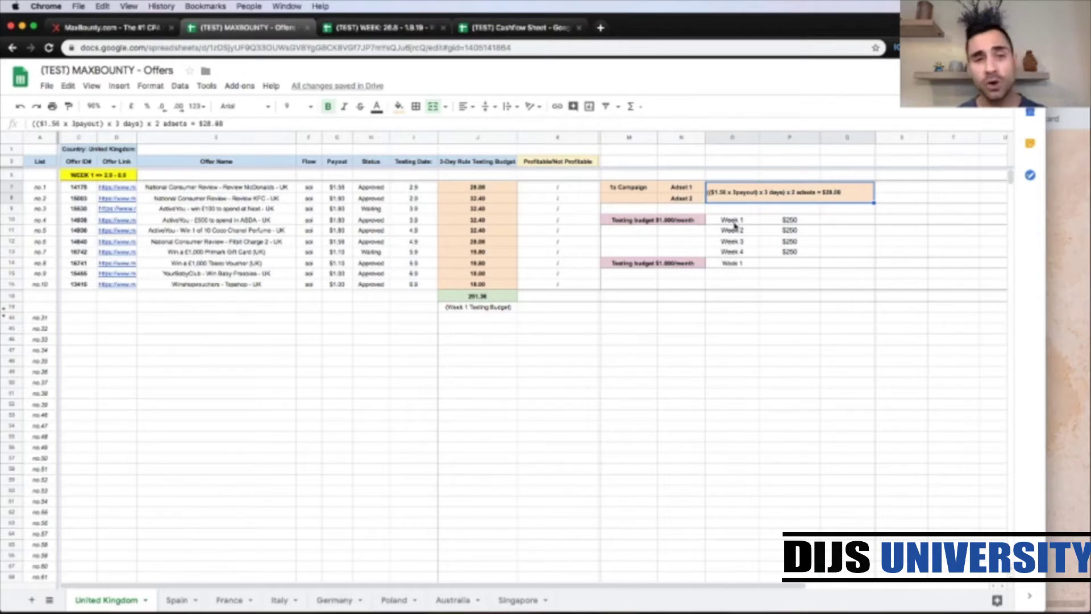
pyautogui.click(476, 297)
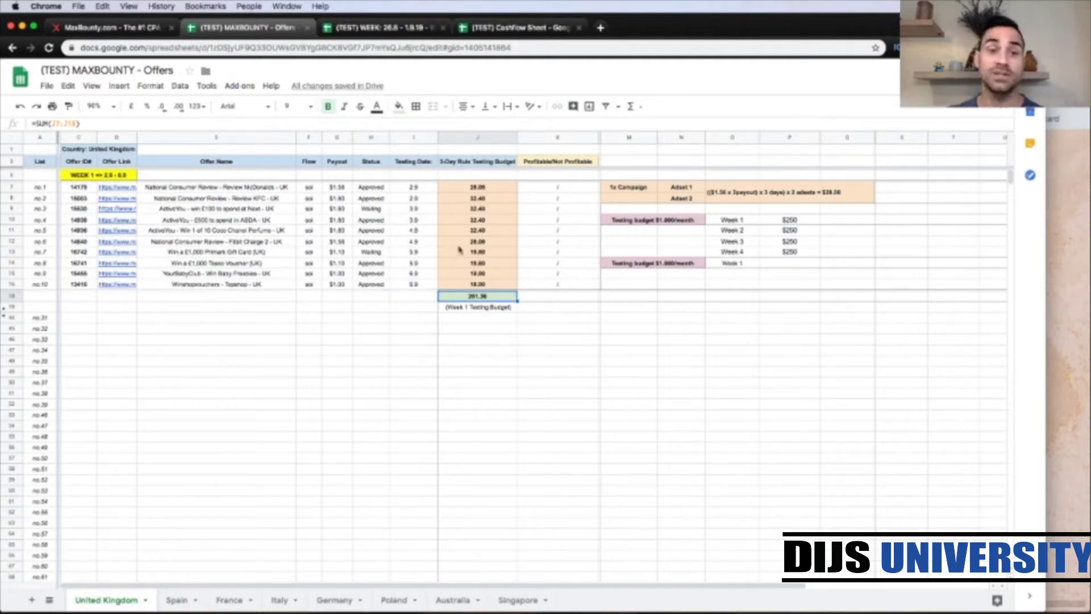
# Glance at the weekly schedule and check the testing dates of the ten offers in the Offers sheet.
pyautogui.click(381, 29)
pyautogui.click(537, 232)
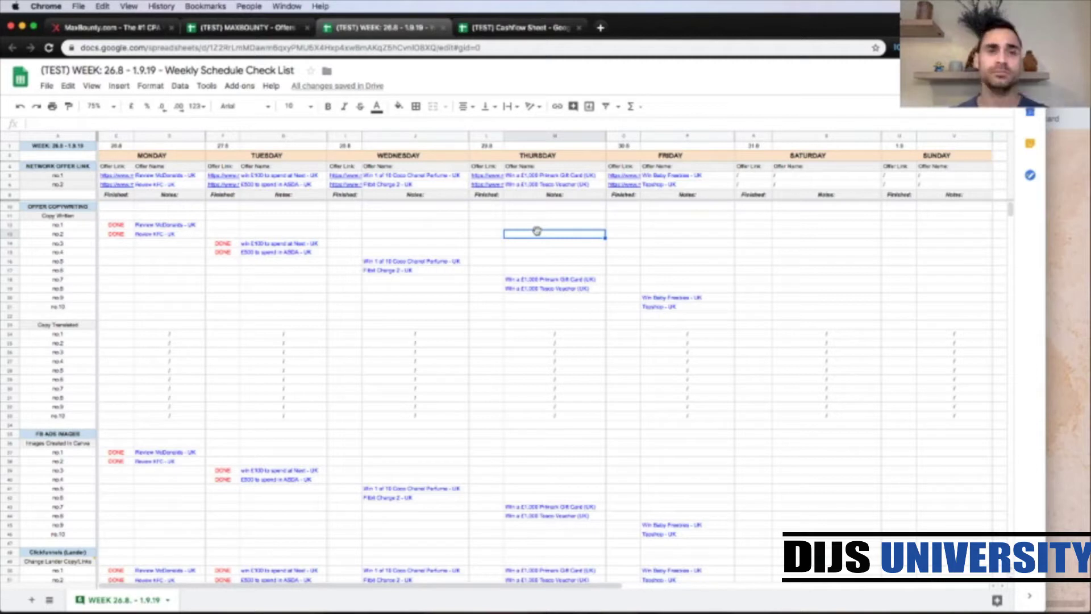
pyautogui.click(256, 33)
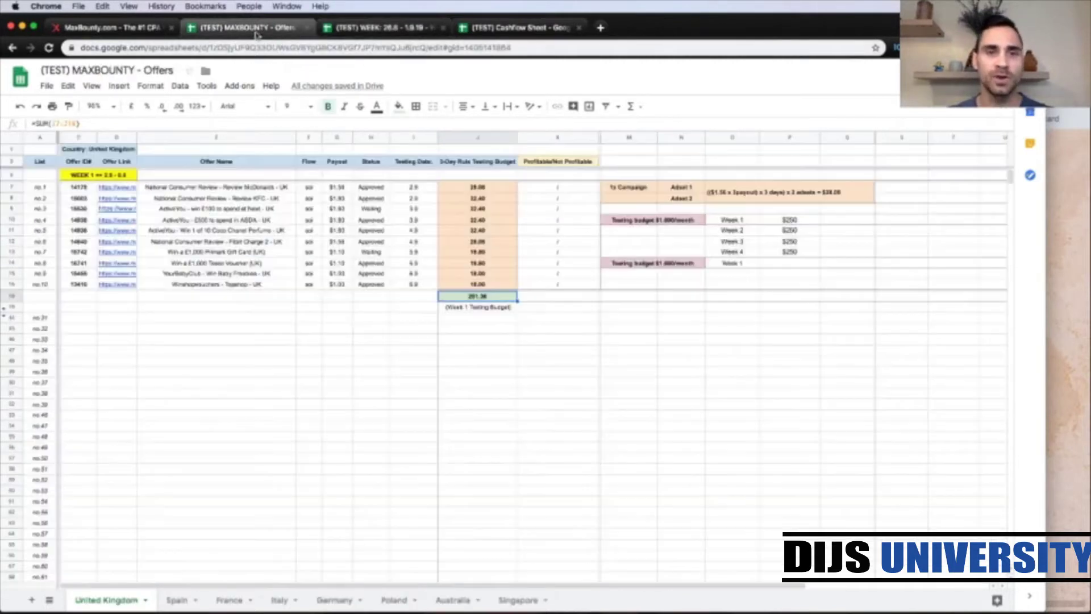
pyautogui.click(418, 164)
pyautogui.click(413, 191)
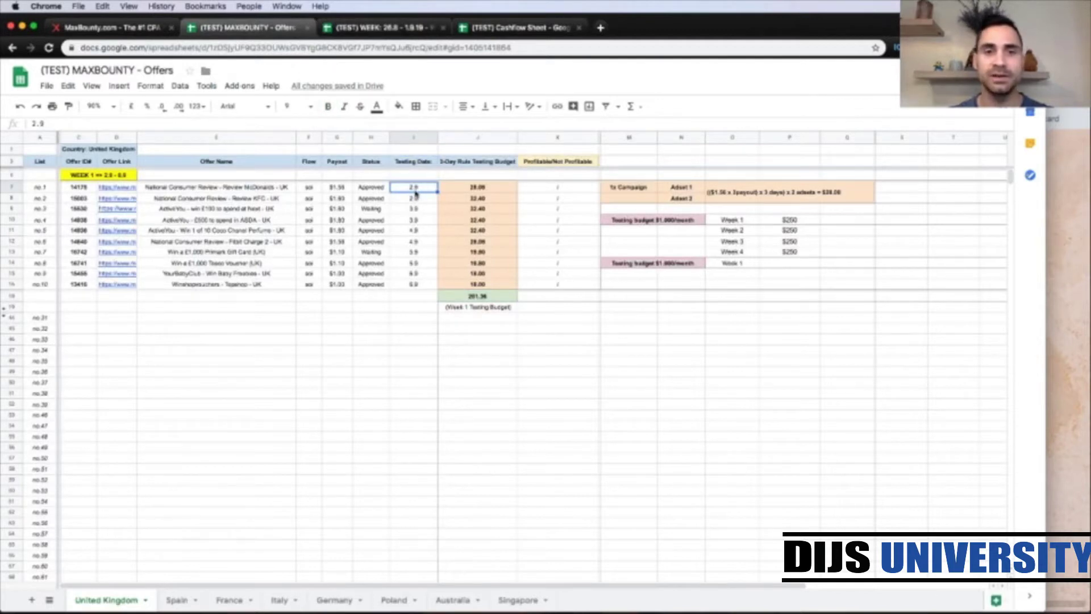
pyautogui.moveTo(414, 209); pyautogui.dragTo(409, 285)
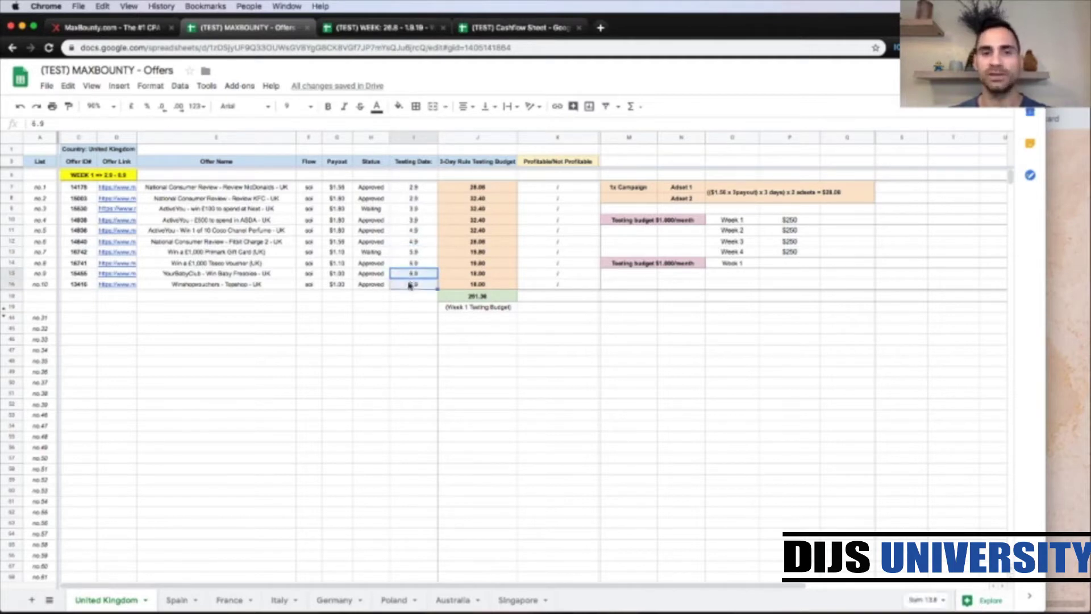
pyautogui.click(410, 307)
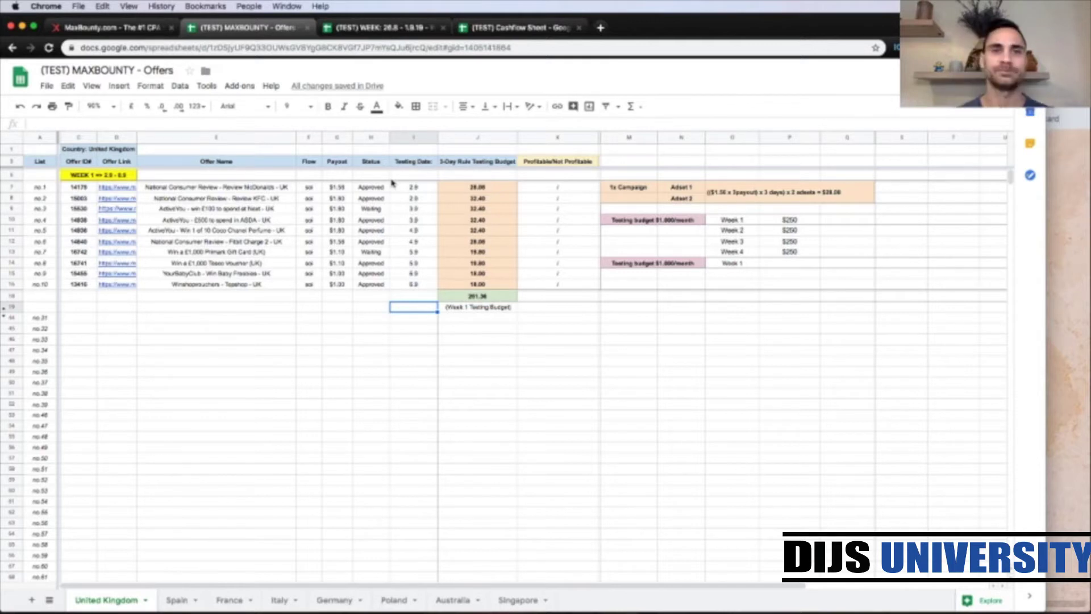
# Open the Weekly Schedule Check List and examine its Offer Copywriting section down to the Copy Translated heading.
pyautogui.click(375, 28)
pyautogui.click(392, 328)
pyautogui.click(164, 278)
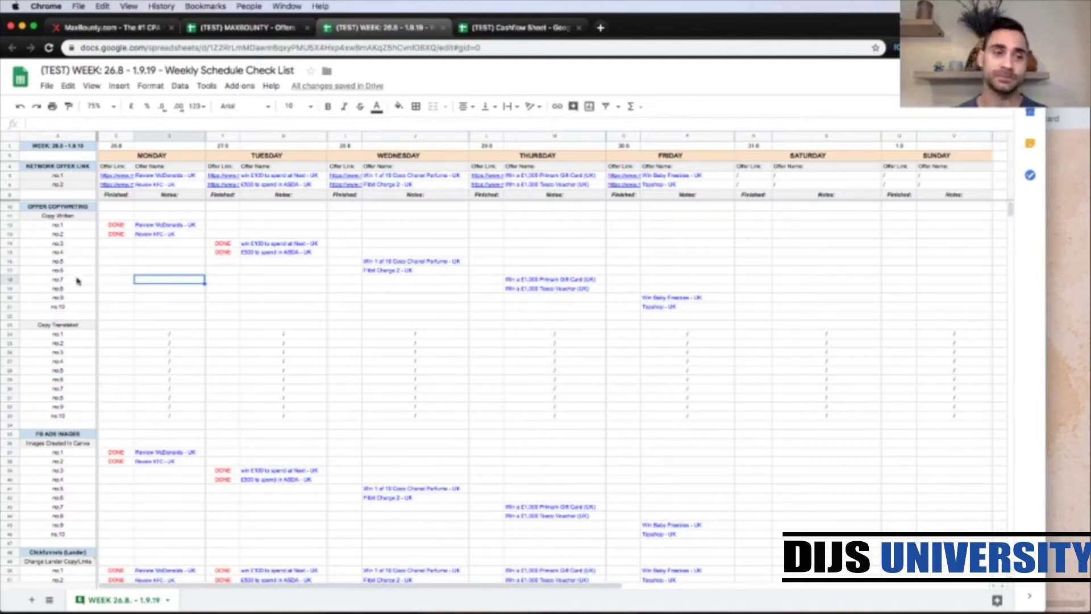
pyautogui.click(145, 316)
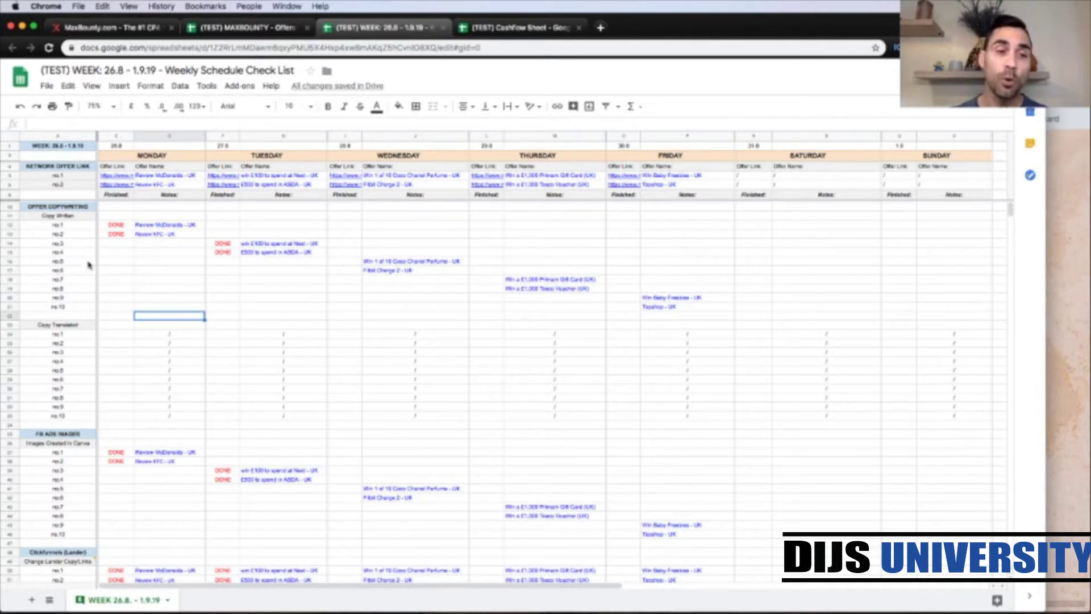
pyautogui.click(141, 325)
# Examine the checklist sections for translated copy, FB ads images, ClickFunnels, Voluum, FB campaign launch and planning day.
pyautogui.scroll(-3, 141, 326)
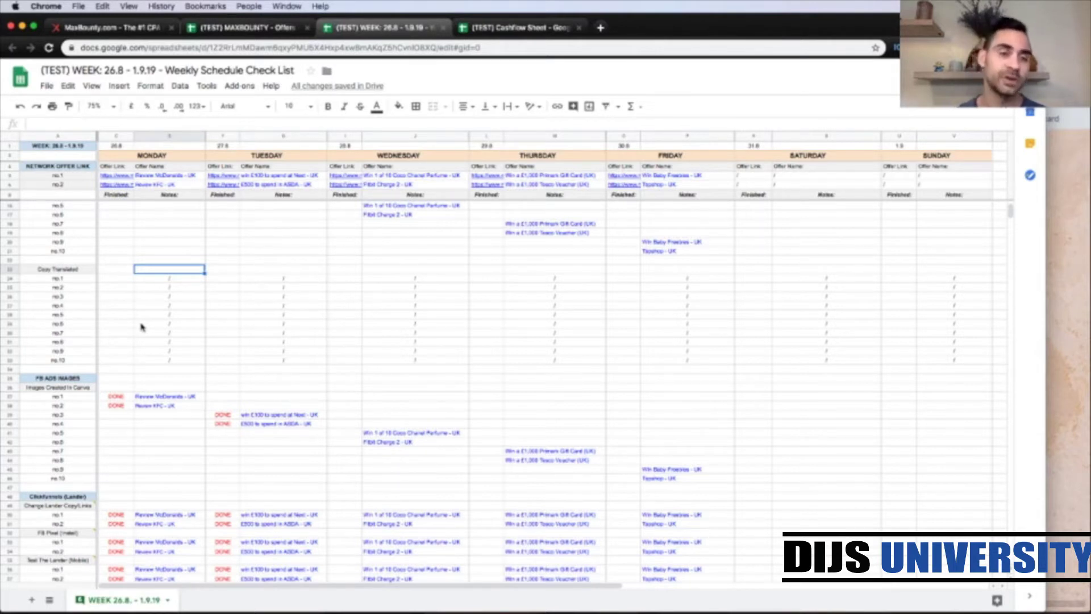
pyautogui.scroll(-2, 127, 326)
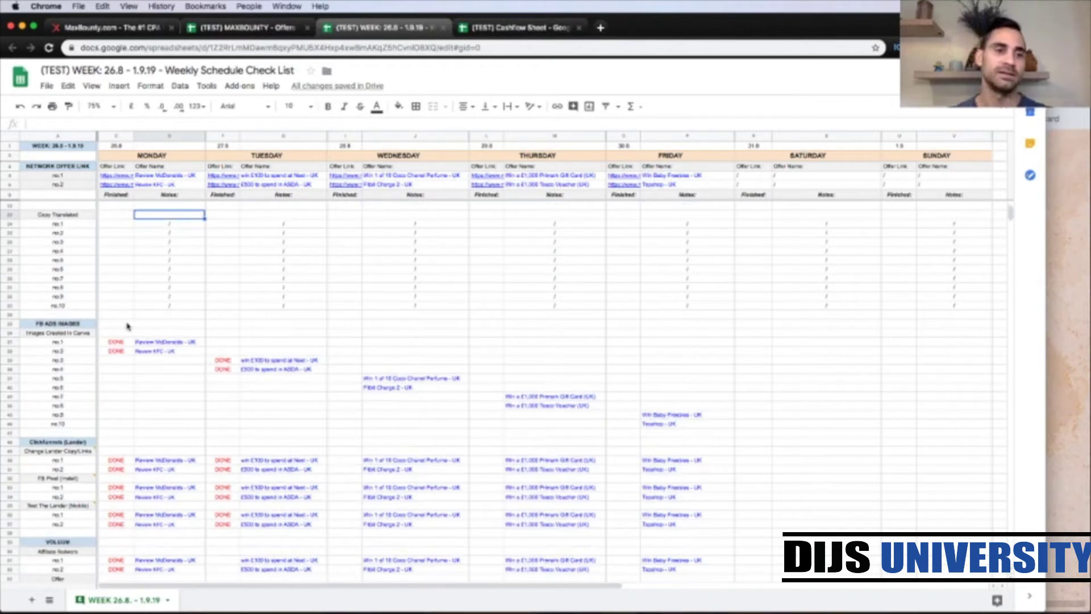
pyautogui.scroll(-4, 128, 326)
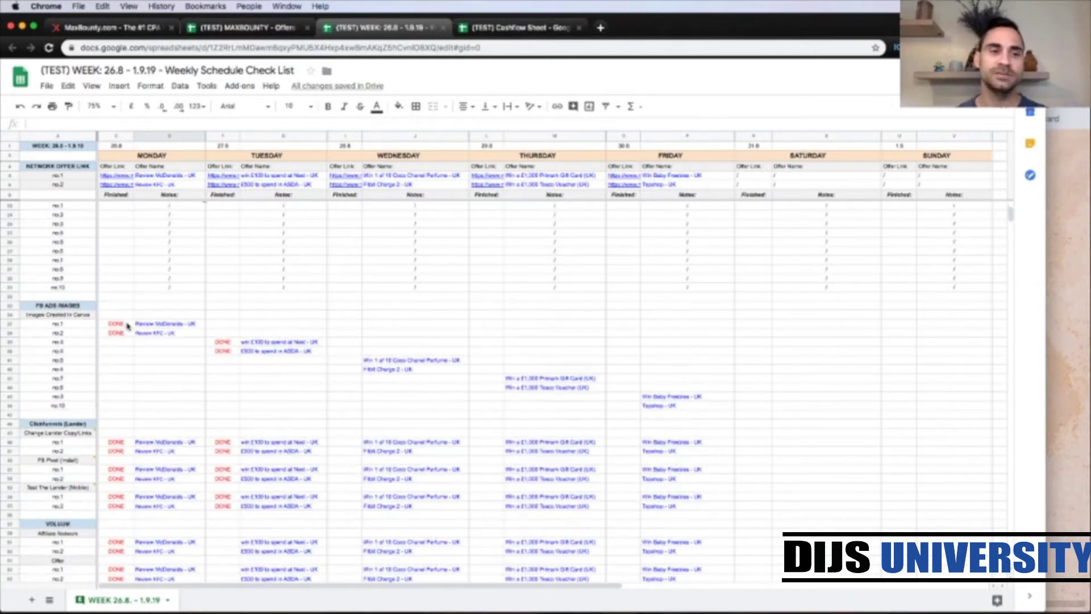
pyautogui.scroll(-2, 127, 327)
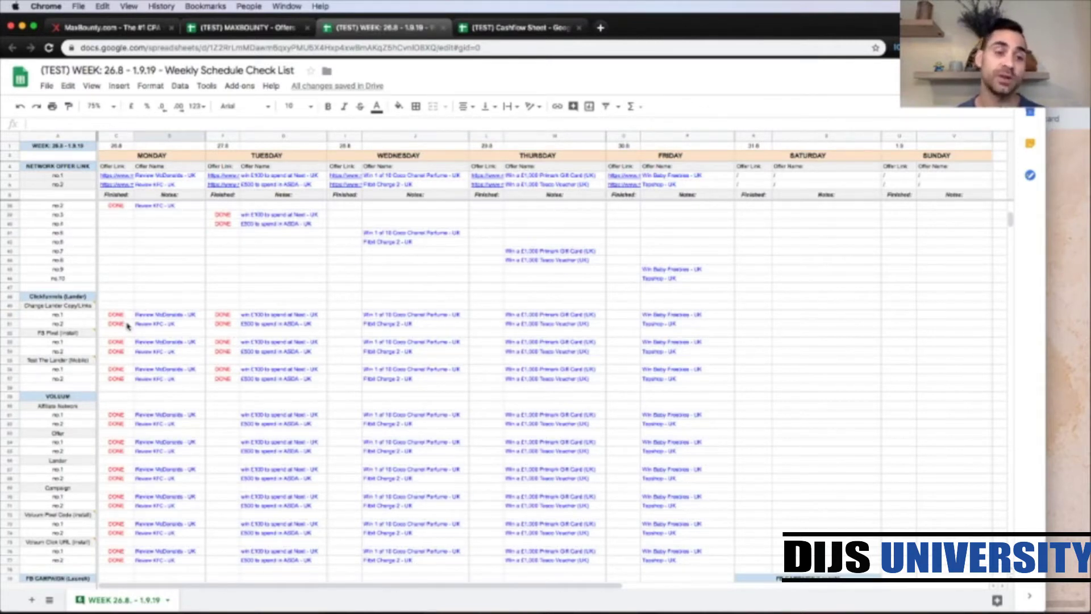
pyautogui.scroll(-3, 128, 326)
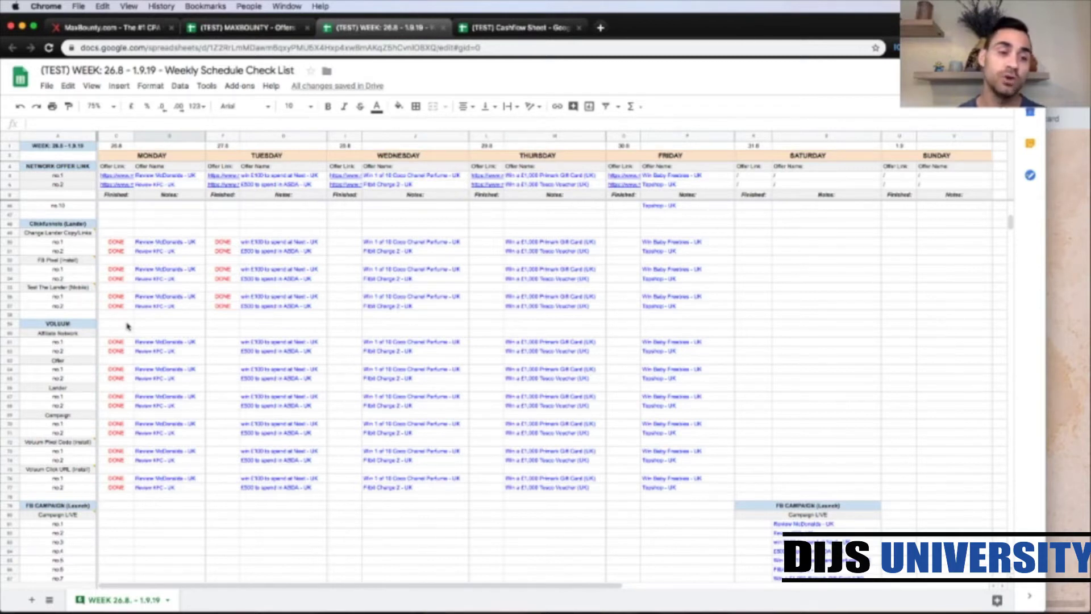
pyautogui.scroll(-8, 127, 326)
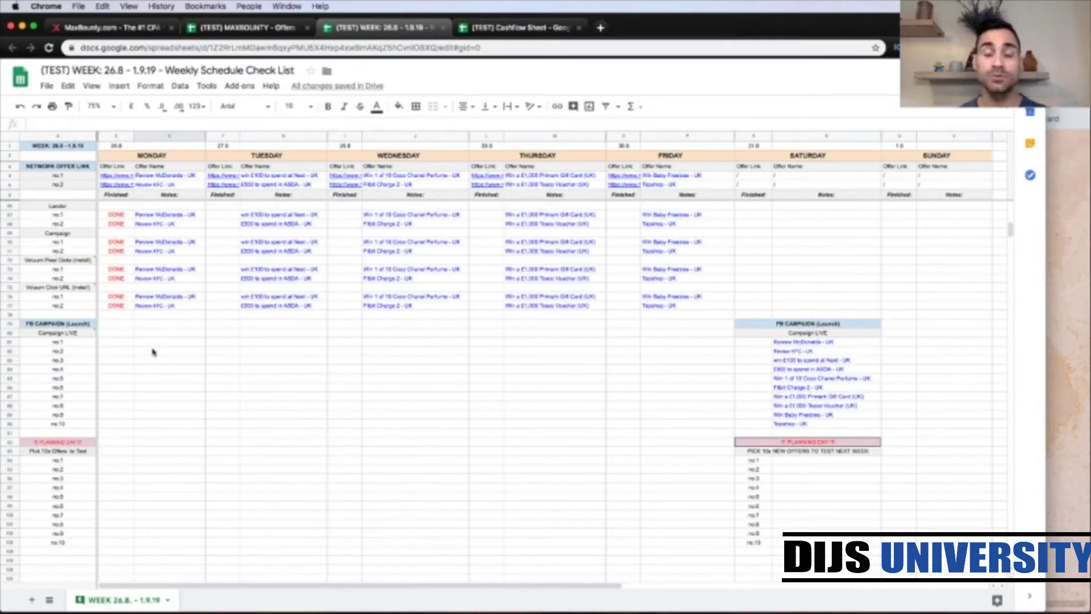
pyautogui.scroll(-2, 152, 352)
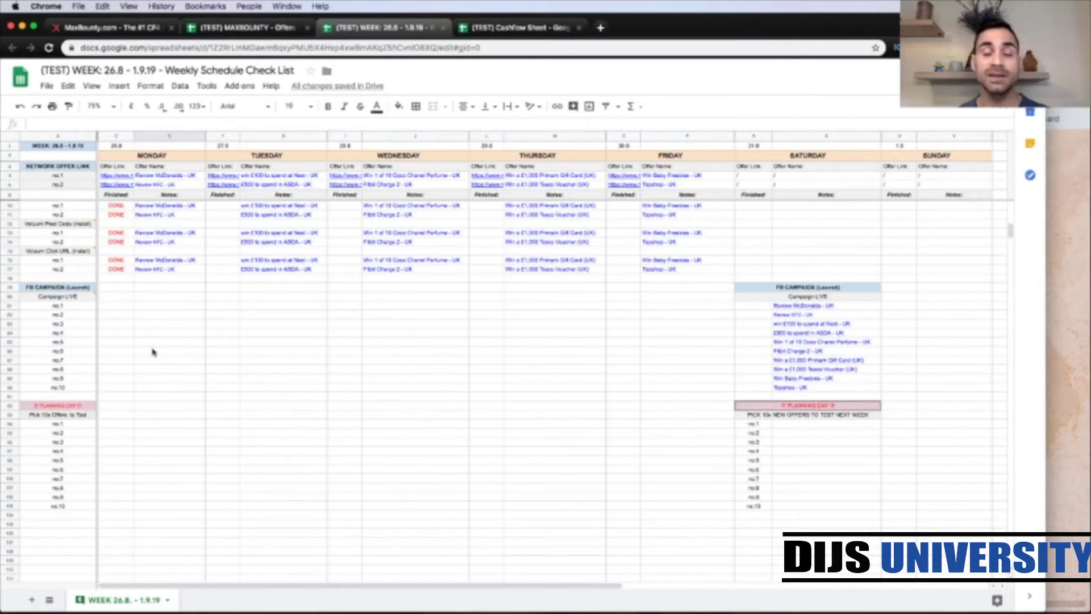
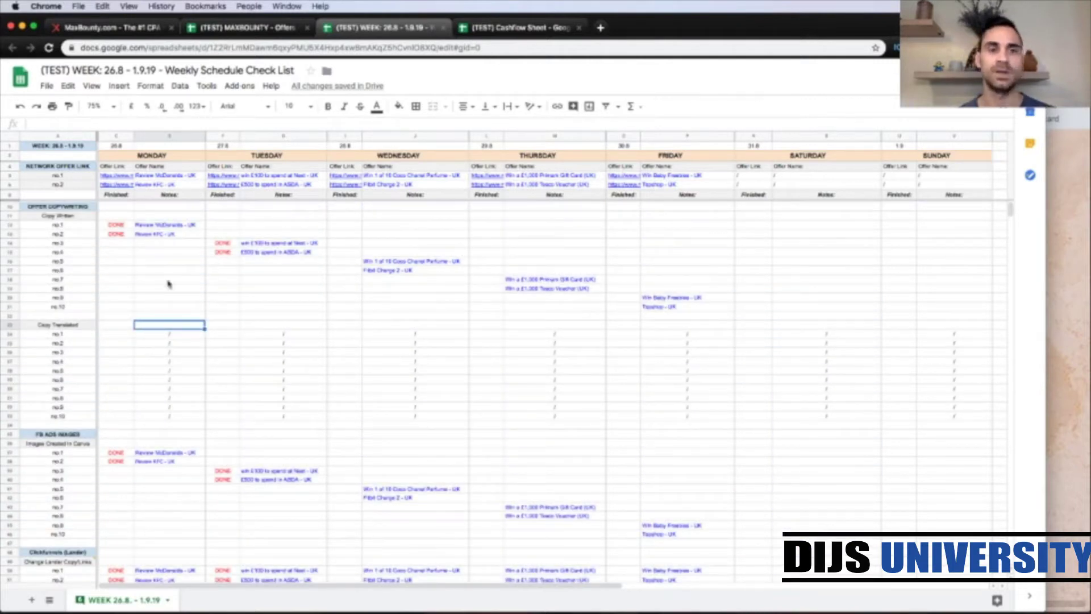
# Review Tuesday's copywriting entry for the ASDA offer and Monday's two network offers, Review McDonalds and Review KFC.
pyautogui.click(269, 137)
pyautogui.click(265, 253)
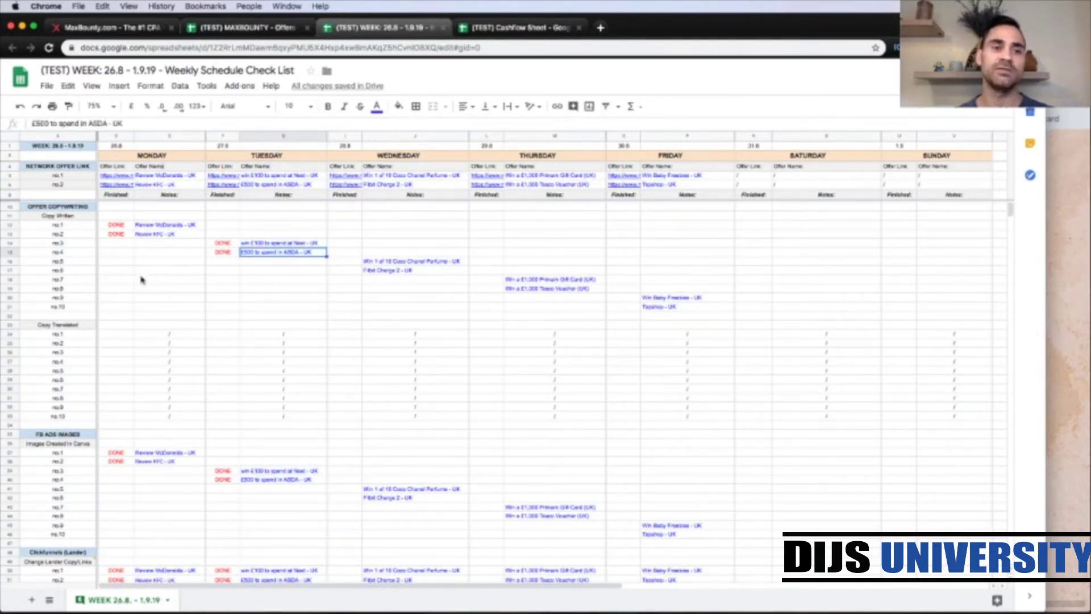
pyautogui.scroll(-5, 141, 280)
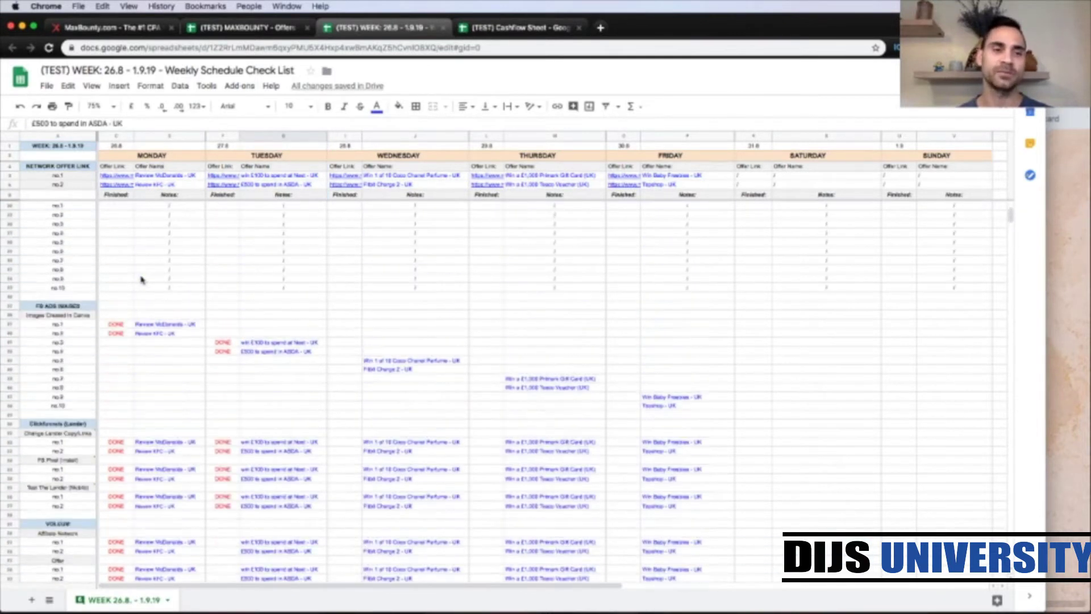
pyautogui.scroll(5, 142, 279)
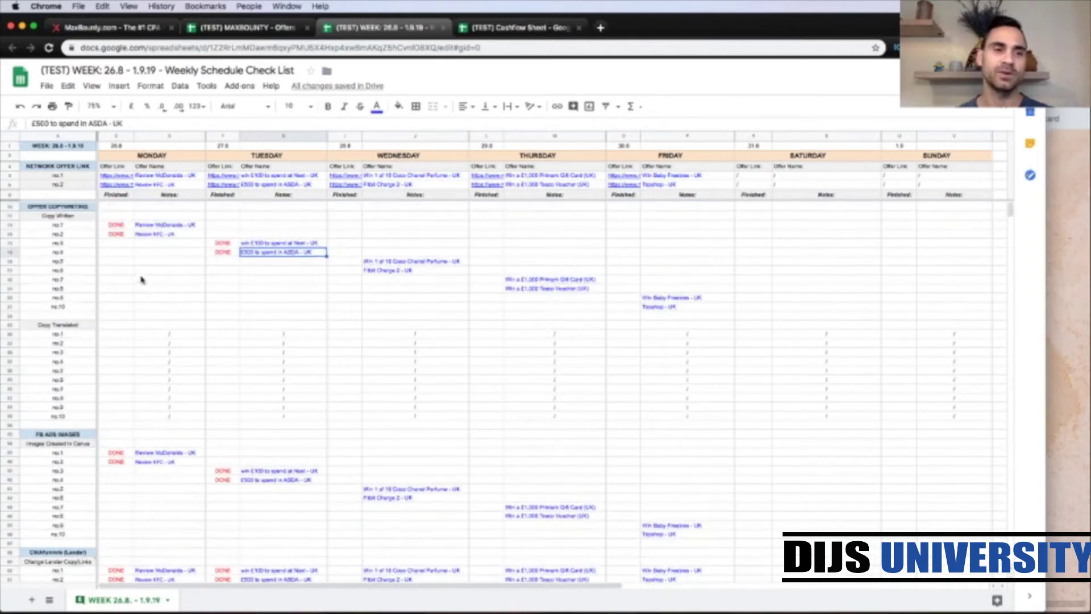
pyautogui.click(128, 176)
pyautogui.click(152, 180)
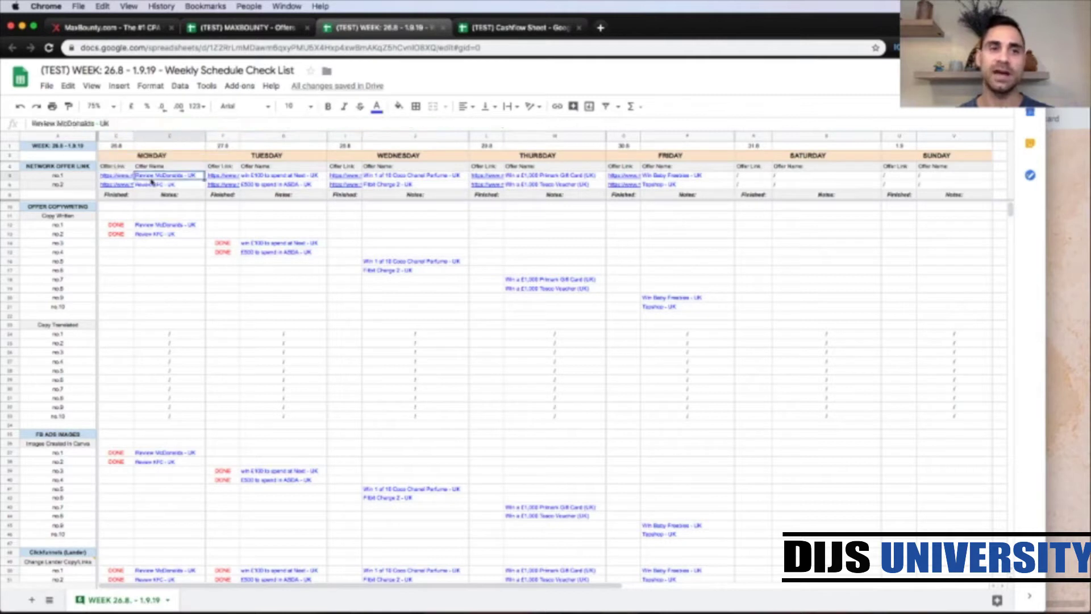
pyautogui.click(154, 186)
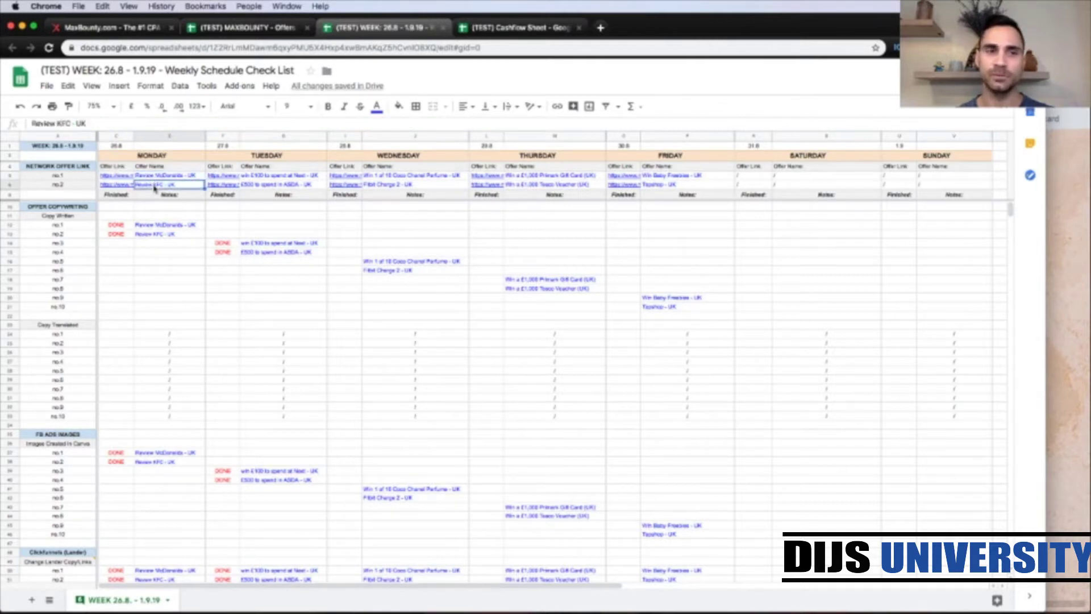
# Compare the testing date of the first offers in the Offers sheet with Monday's date in the weekly schedule.
pyautogui.click(250, 27)
pyautogui.click(413, 189)
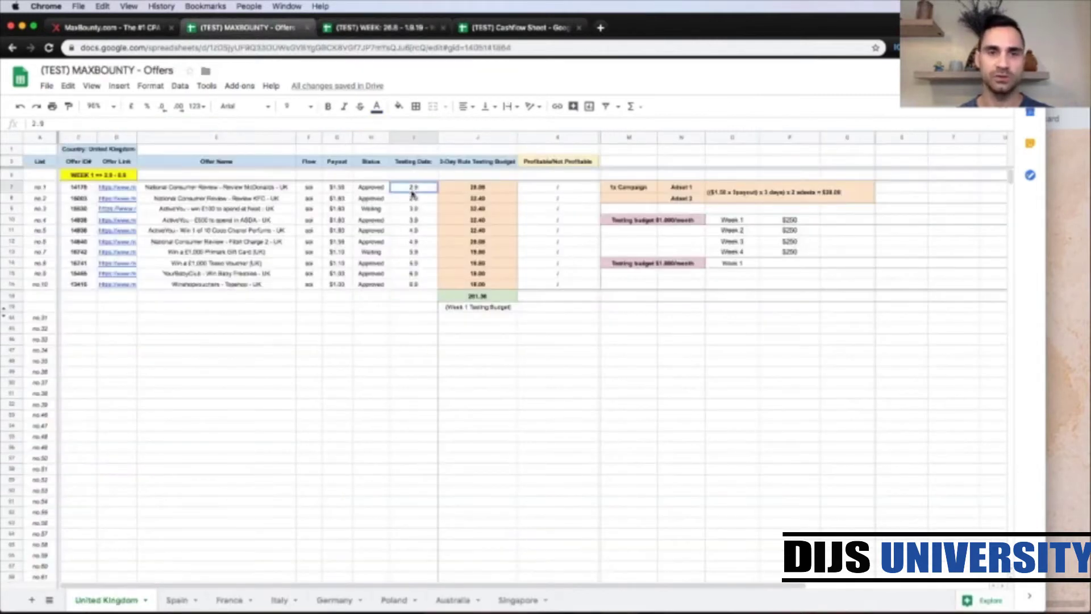
pyautogui.click(363, 27)
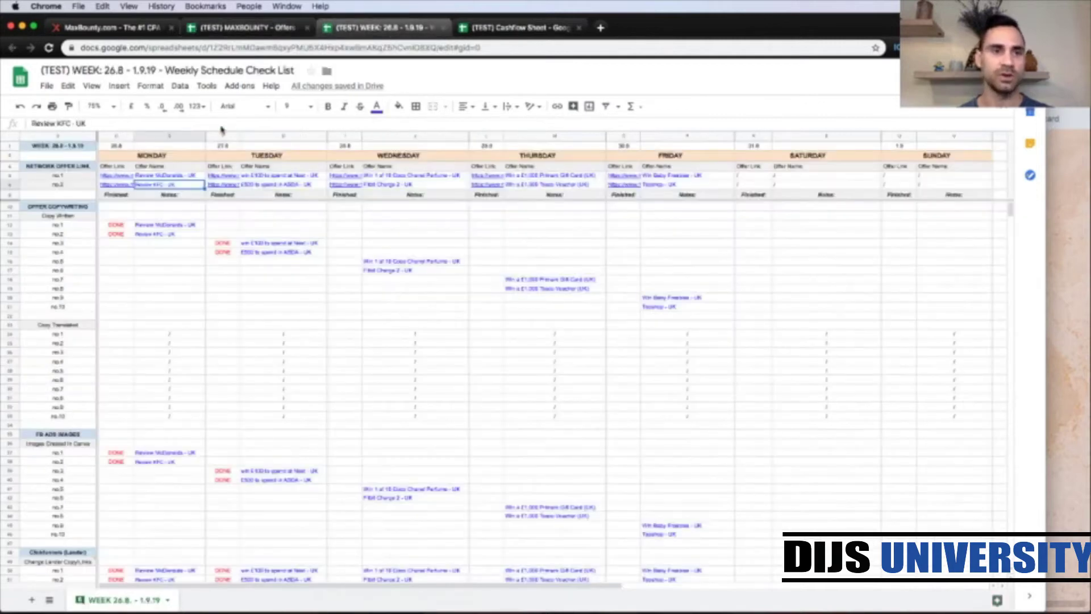
pyautogui.click(137, 158)
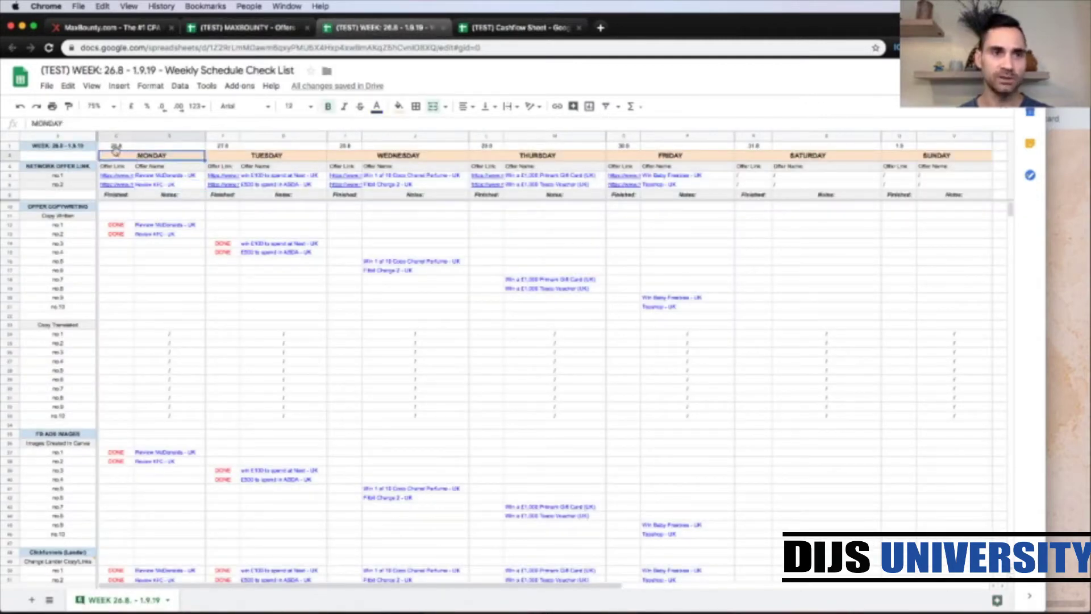
pyautogui.click(279, 29)
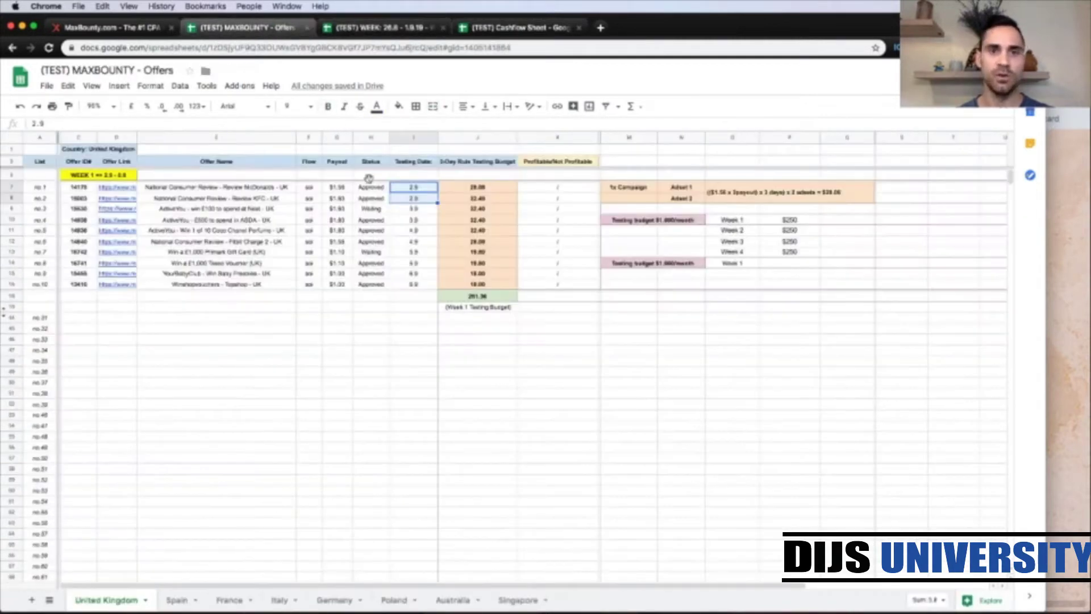
# Compare the testing dates of offers no.3 and no.4 in the Offers sheet with Tuesday's date in the weekly schedule.
pyautogui.moveTo(413, 209); pyautogui.dragTo(416, 221)
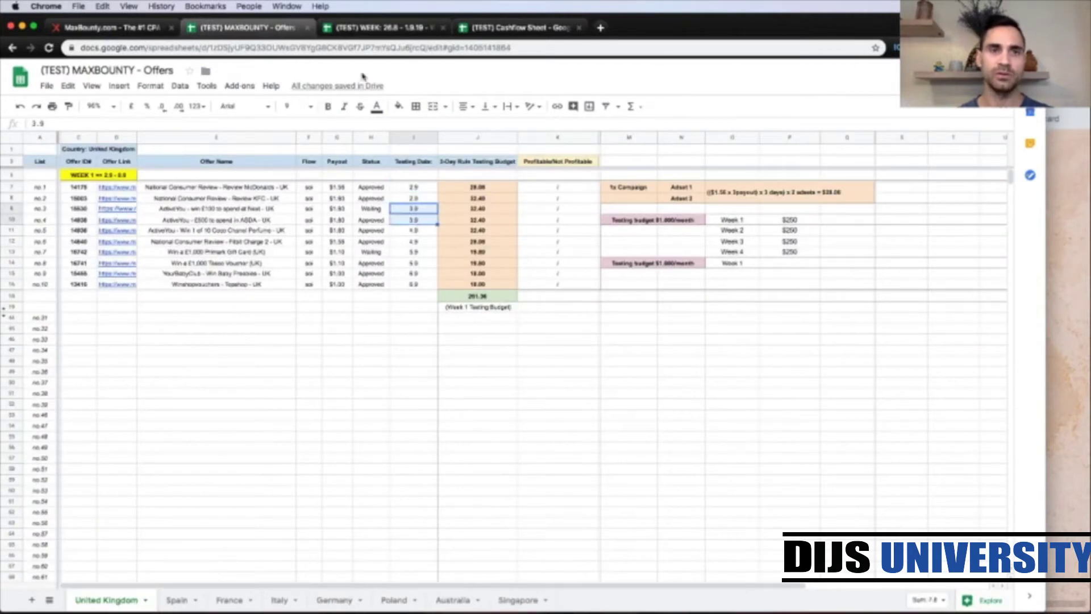
pyautogui.click(372, 30)
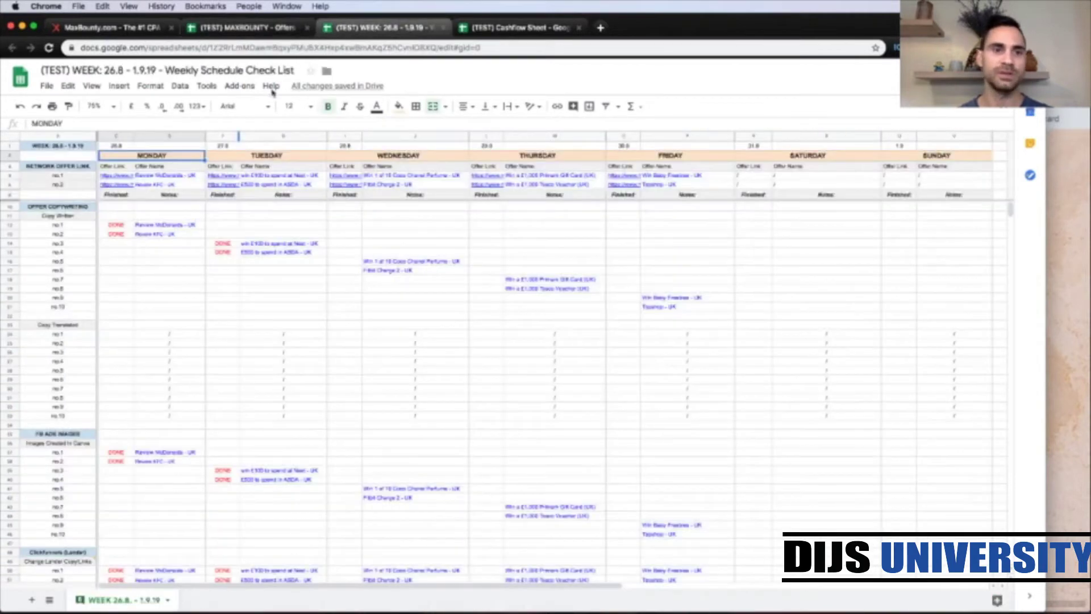
pyautogui.click(267, 148)
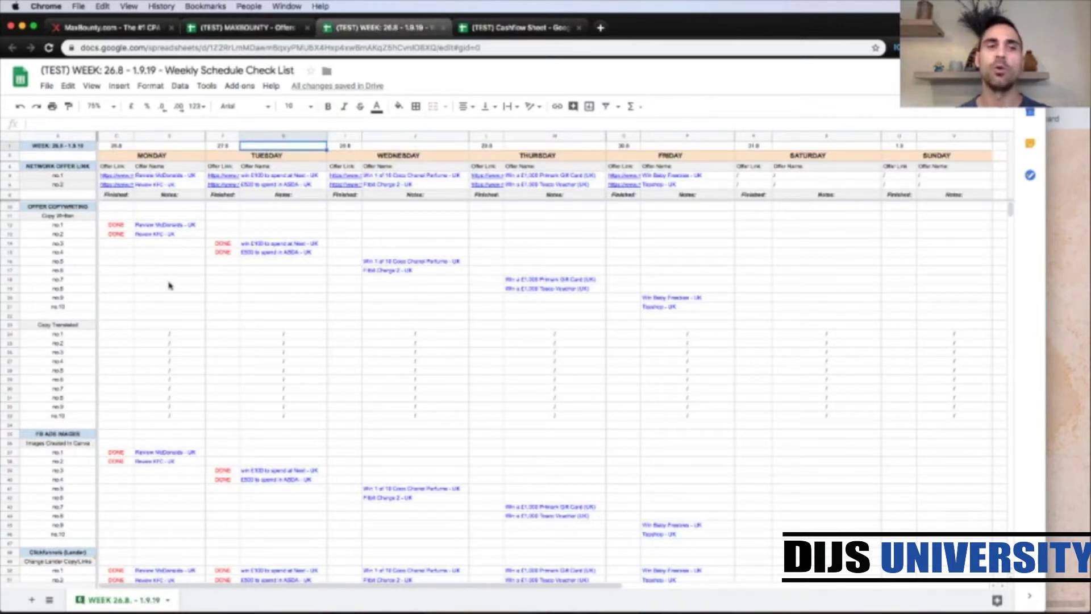
# Review Monday's completion marks for both offers under Copy Written and under Images Created in Canva.
pyautogui.click(116, 225)
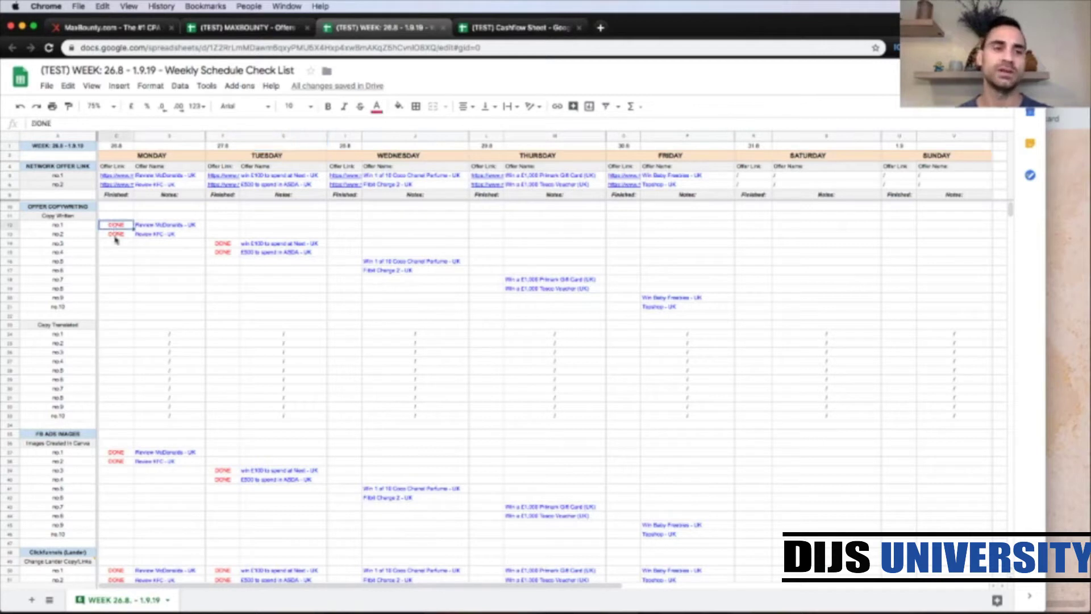
pyautogui.click(115, 235)
pyautogui.scroll(-3, 176, 330)
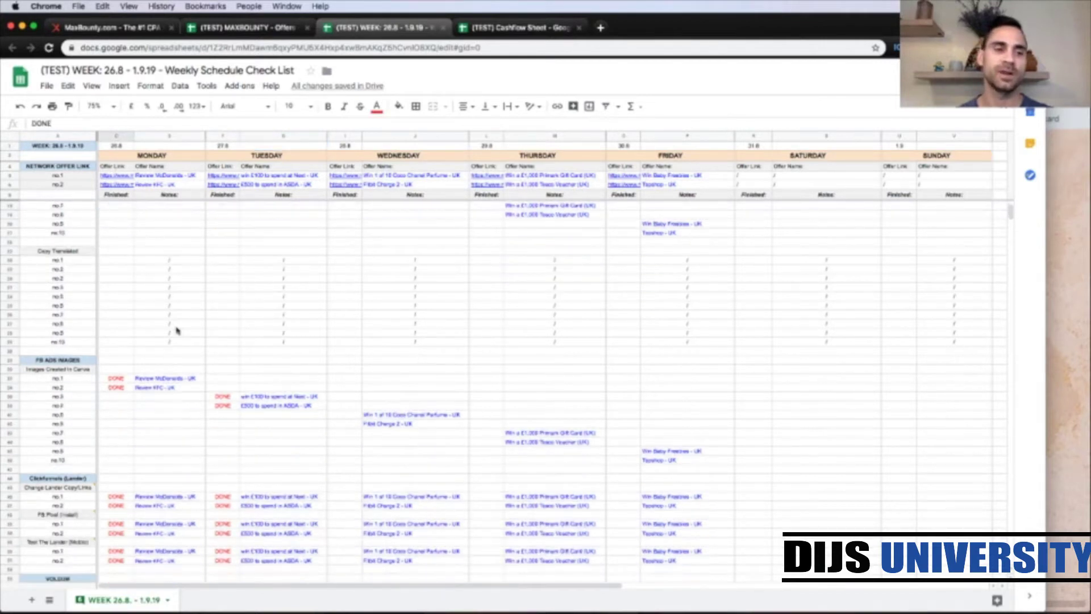
pyautogui.click(120, 326)
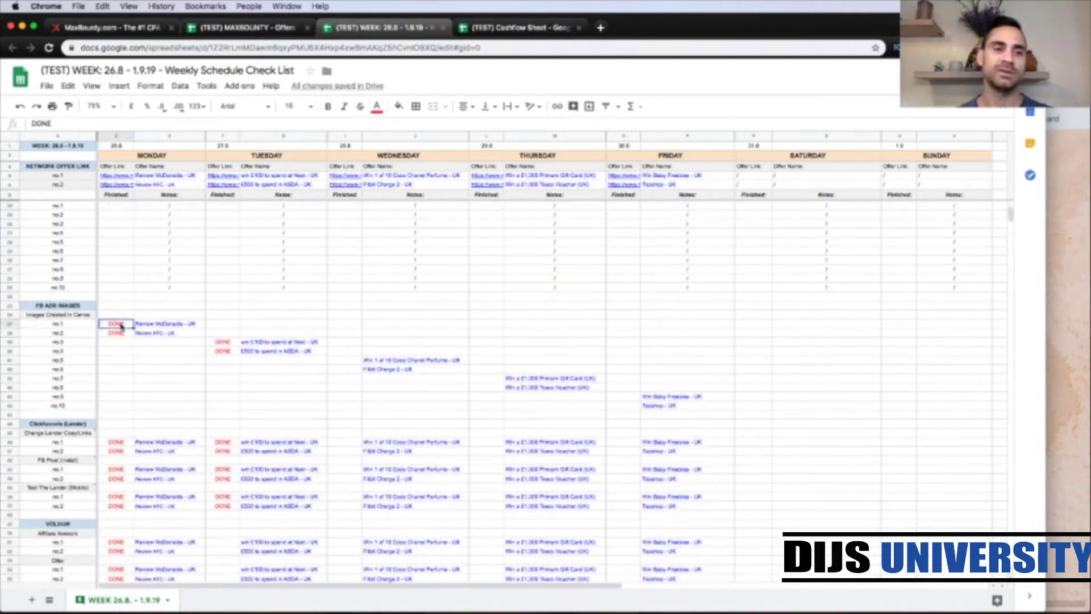
pyautogui.click(119, 334)
pyautogui.scroll(-2, 178, 390)
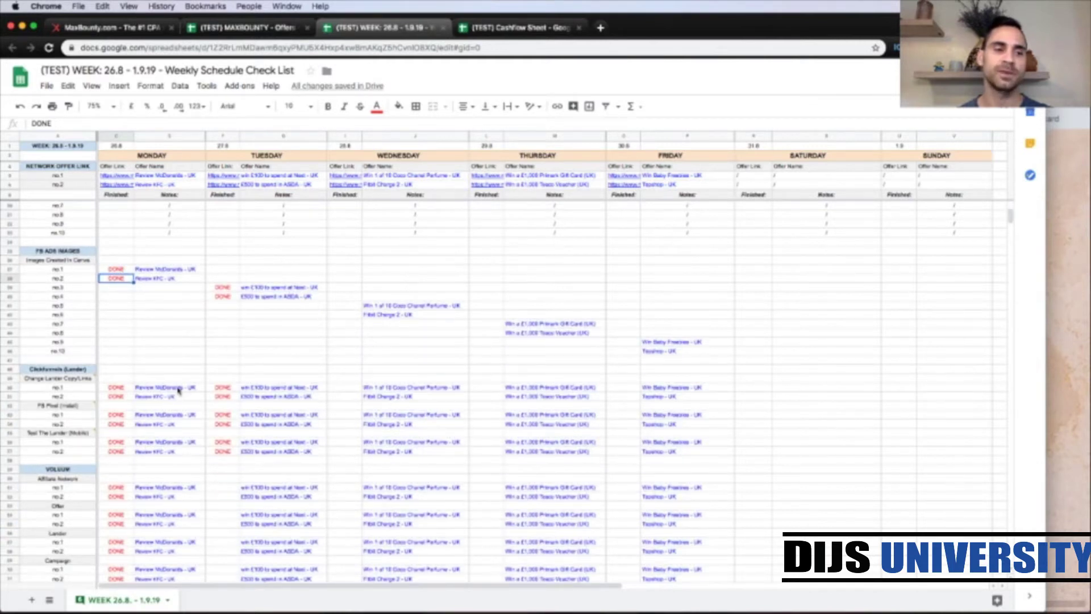
# Read the note on Change Lander Copy/Links in the ClickFunnels section and review Monday's first entry there.
pyautogui.scroll(-1, 178, 389)
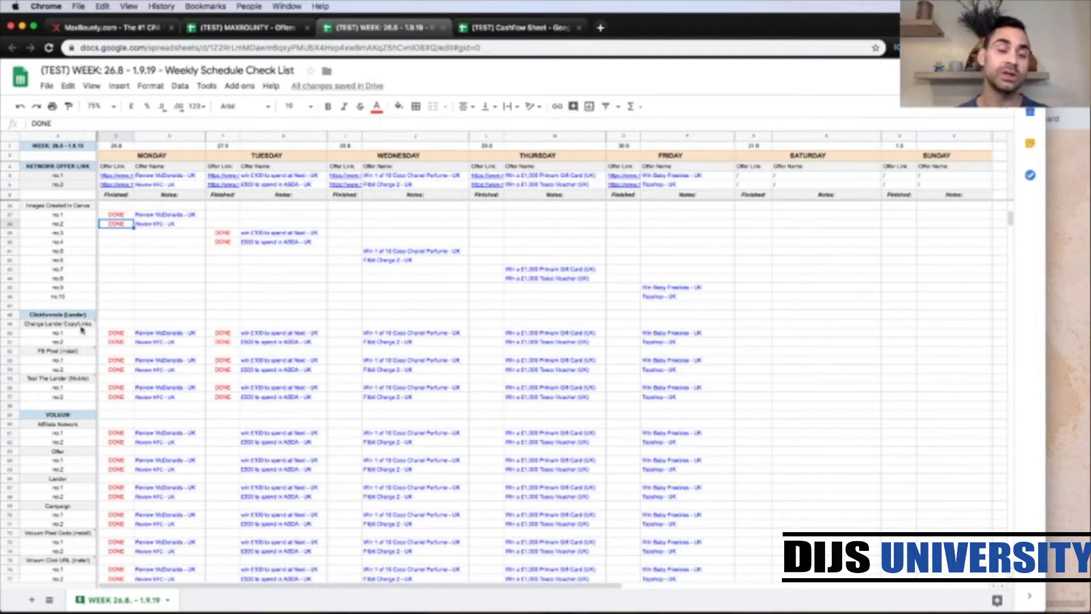
pyautogui.moveTo(81, 328)
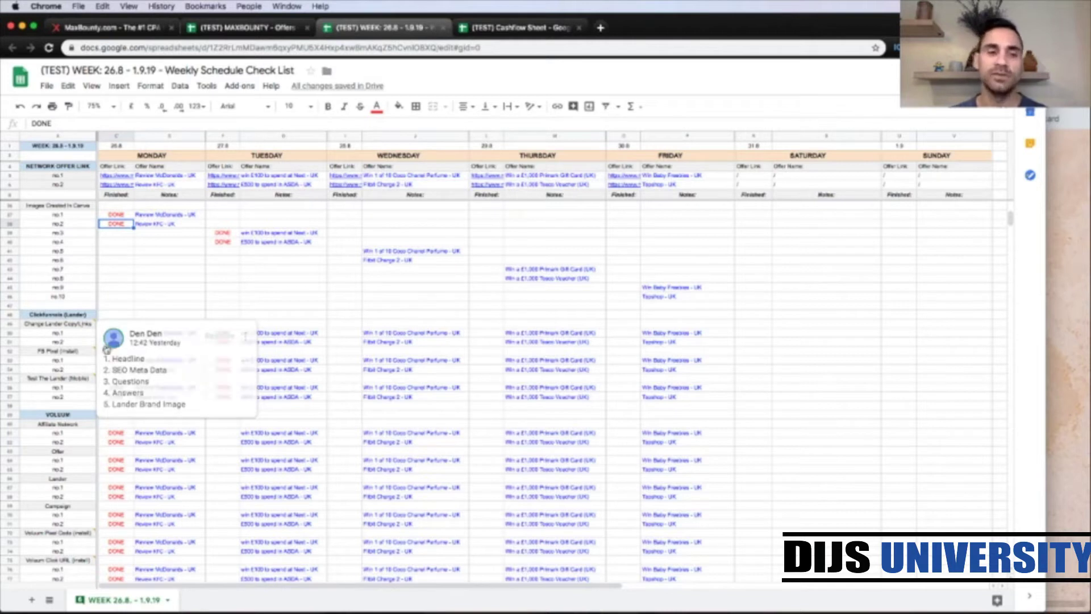
pyautogui.click(126, 316)
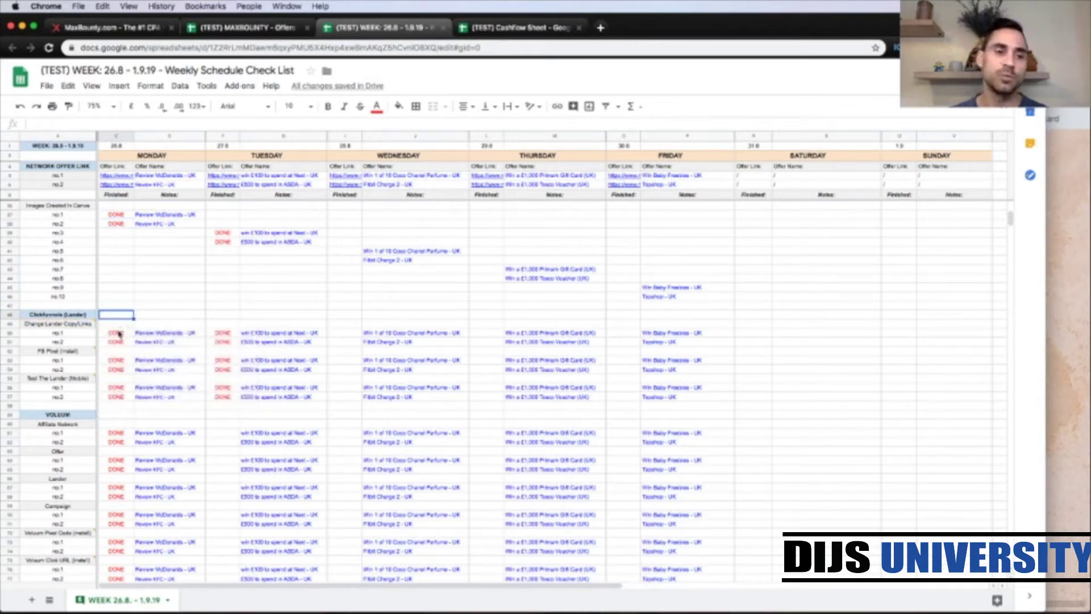
pyautogui.click(119, 334)
pyautogui.click(194, 351)
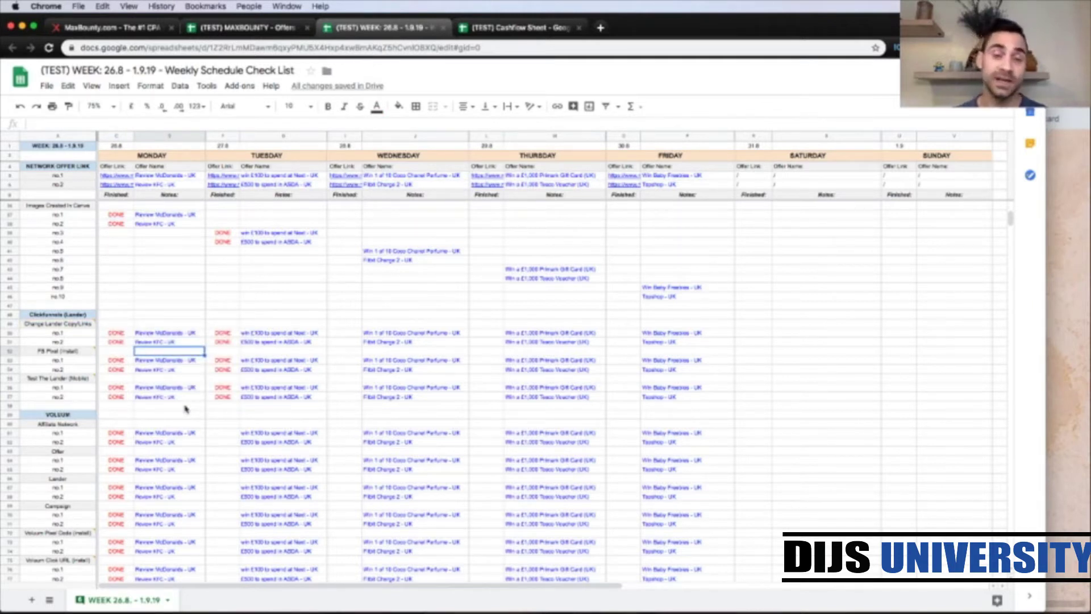
# Examine the Voluum section of the checklist and read the note attached to Voluum Pixel Code (Install).
pyautogui.scroll(-5, 185, 409)
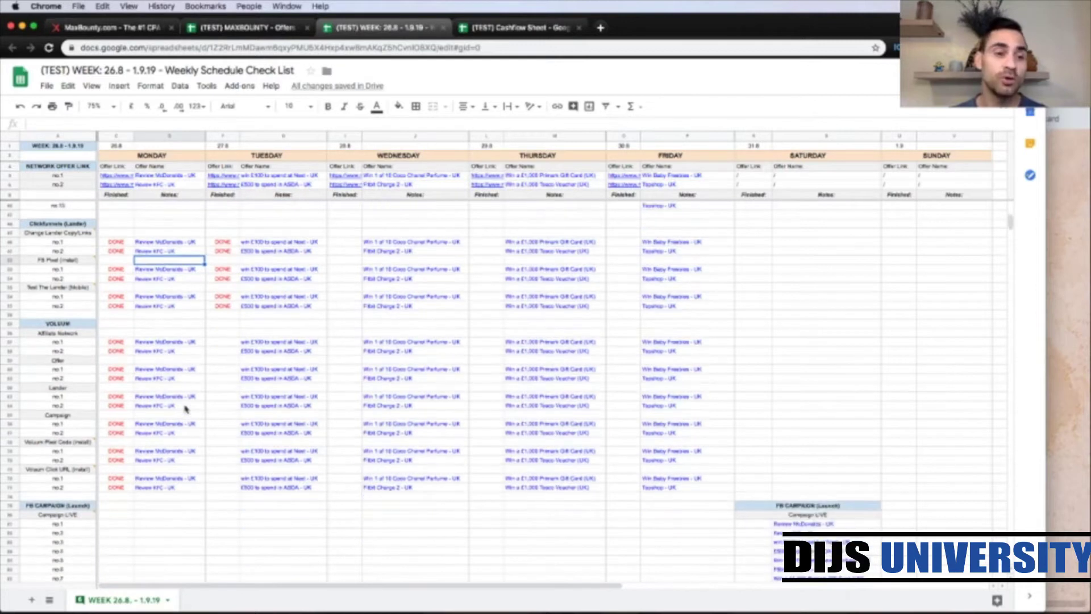
pyautogui.scroll(-1, 185, 409)
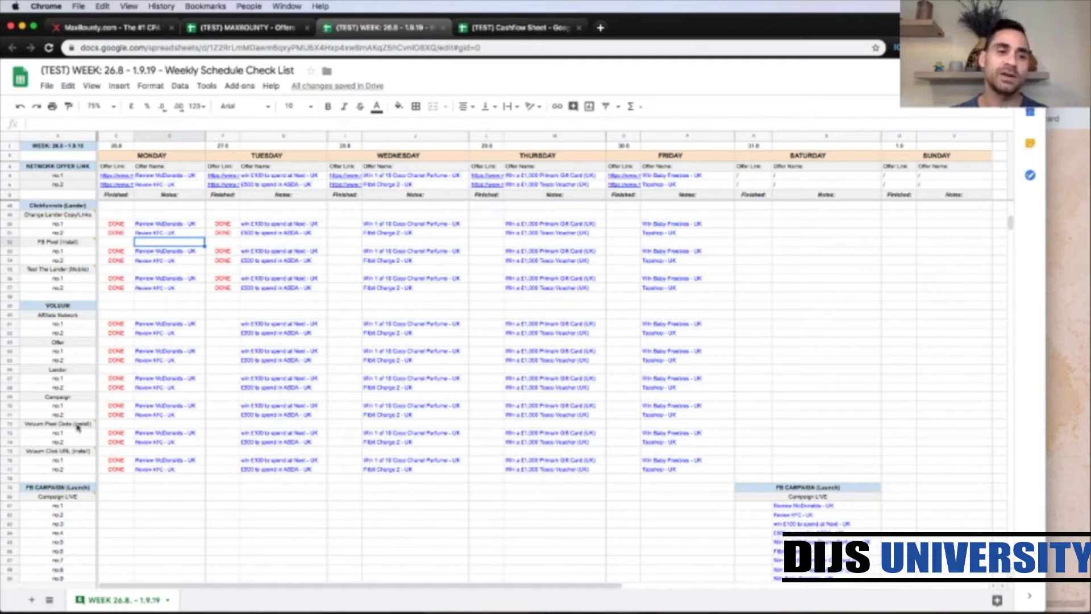
pyautogui.moveTo(58, 427)
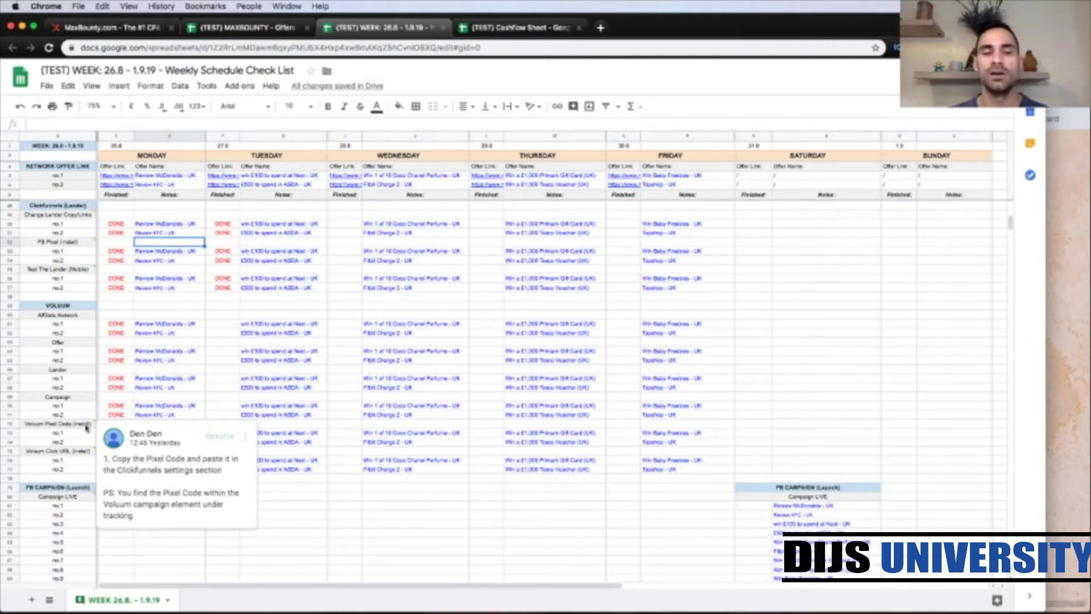
pyautogui.click(208, 407)
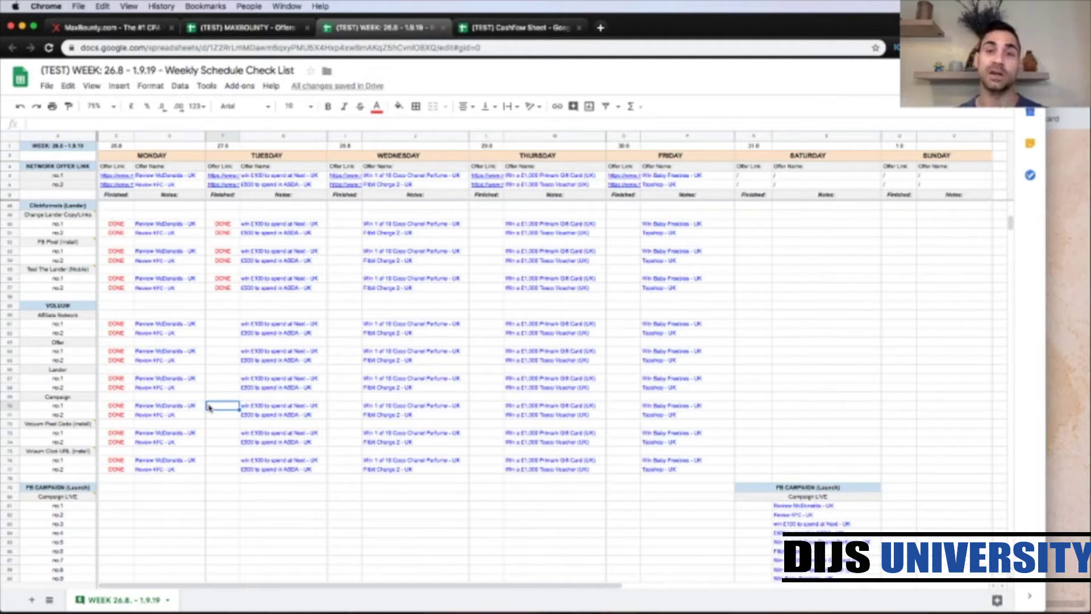
# Review Tuesday's tasks in the checklist from Offer Copywriting through FB Ads Images and ClickFunnels to Voluum.
pyautogui.scroll(10, 208, 407)
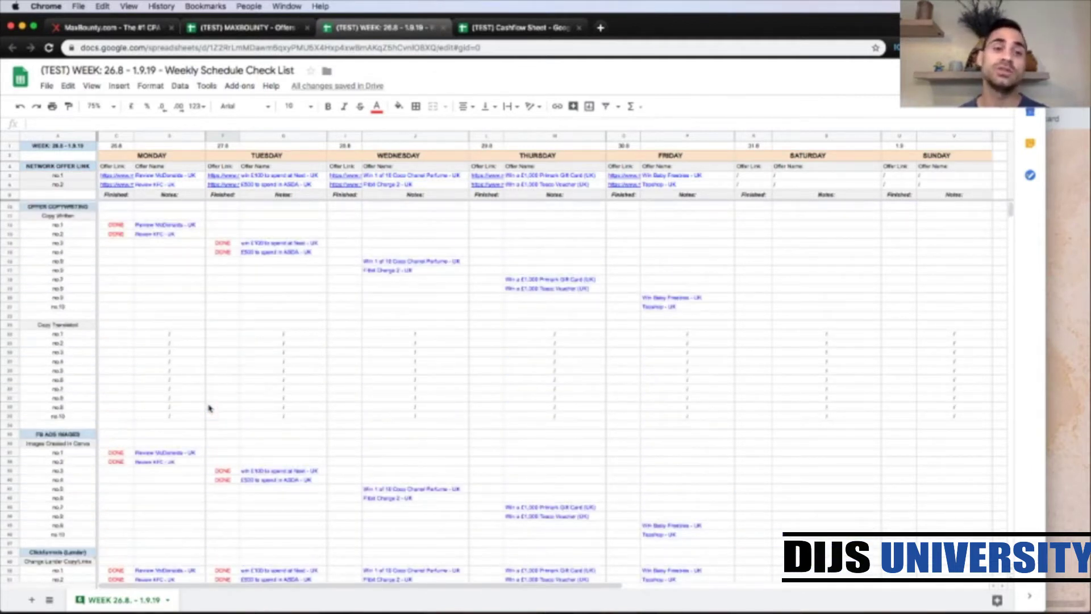
pyautogui.scroll(-2, 282, 392)
pyautogui.scroll(2, 282, 392)
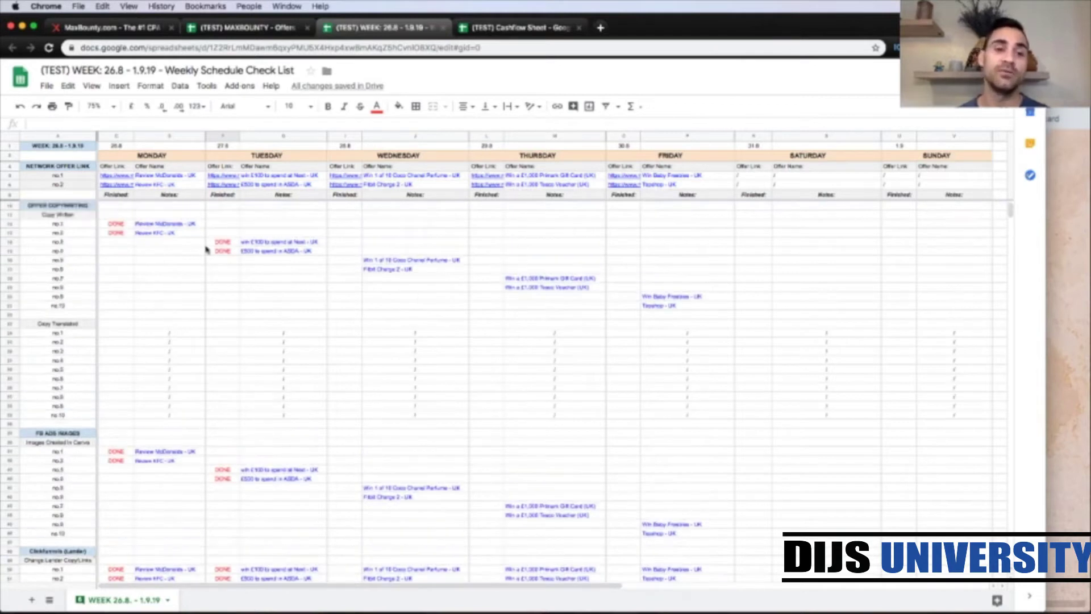
pyautogui.scroll(-5, 236, 252)
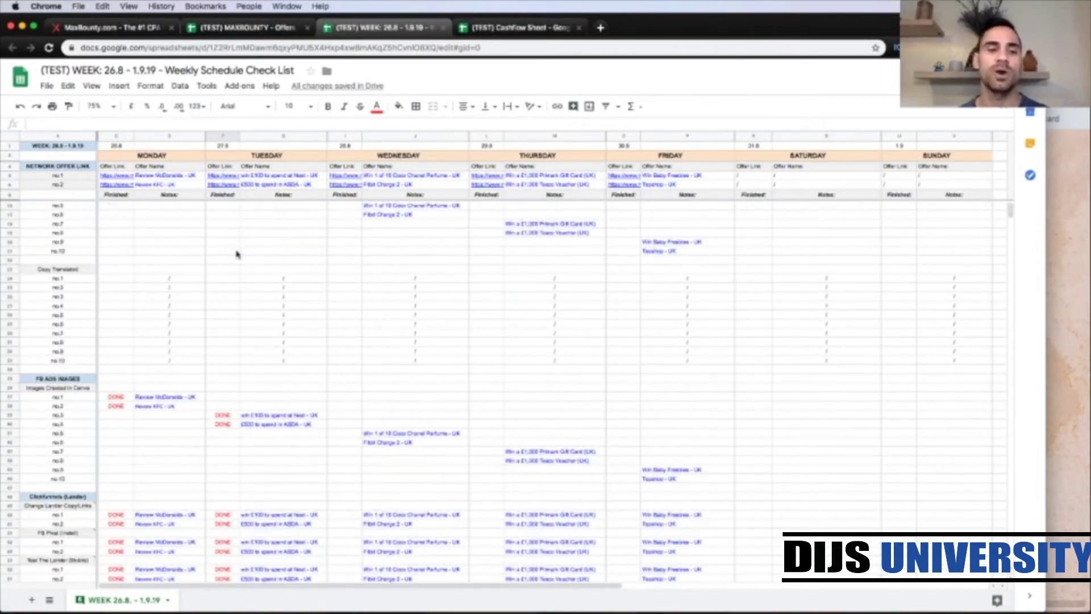
pyautogui.scroll(-7, 284, 348)
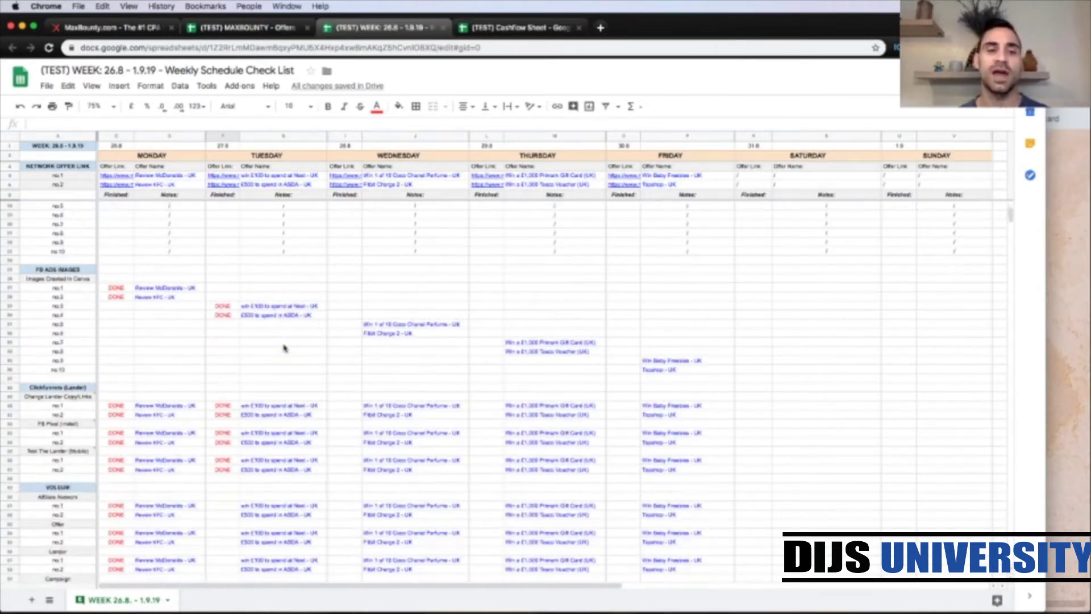
pyautogui.scroll(-6, 284, 348)
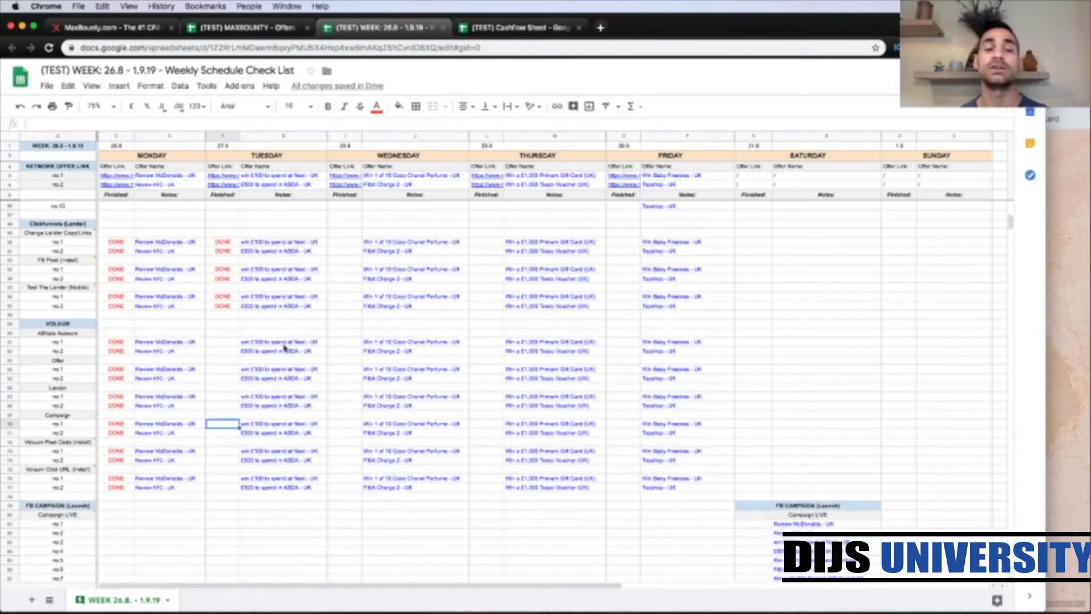
pyautogui.scroll(-1, 284, 347)
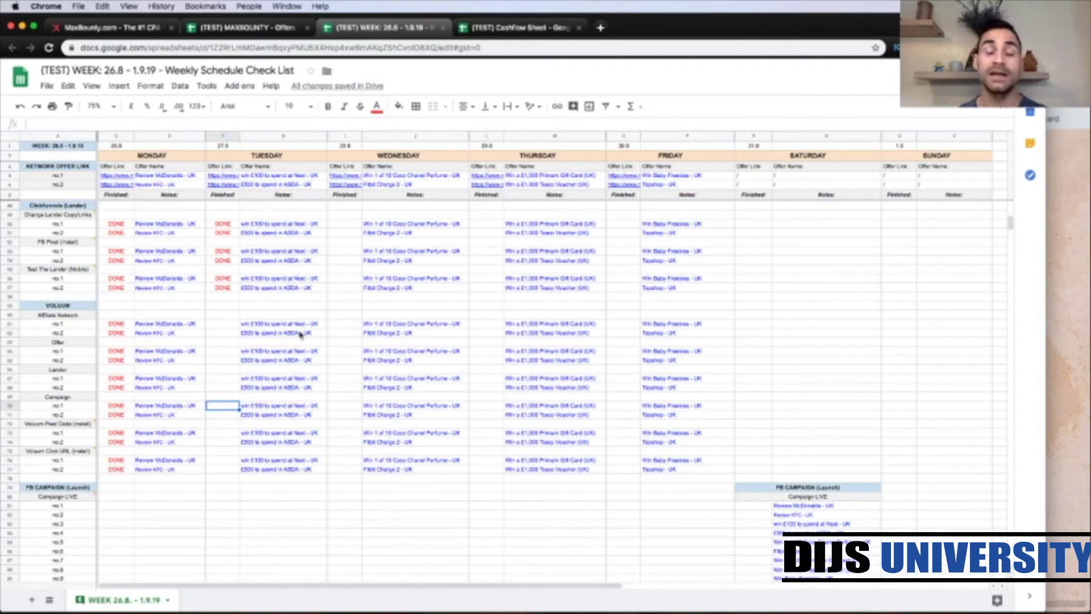
# Review the network offers assigned to each day from Monday to Friday and look over the checklist sections beneath them.
pyautogui.scroll(15, 474, 487)
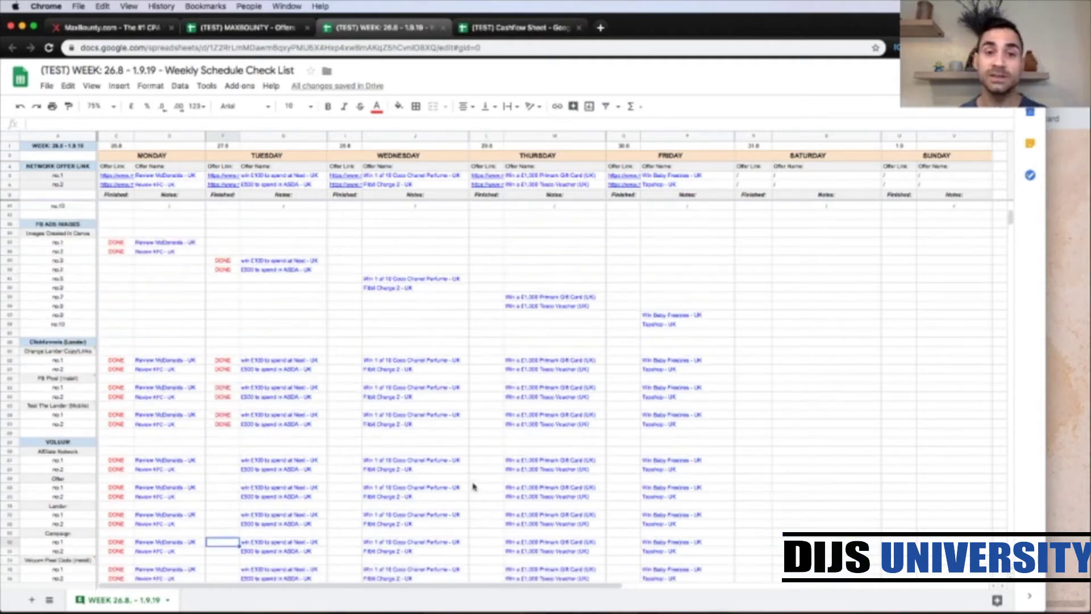
pyautogui.click(152, 177)
pyautogui.click(287, 177)
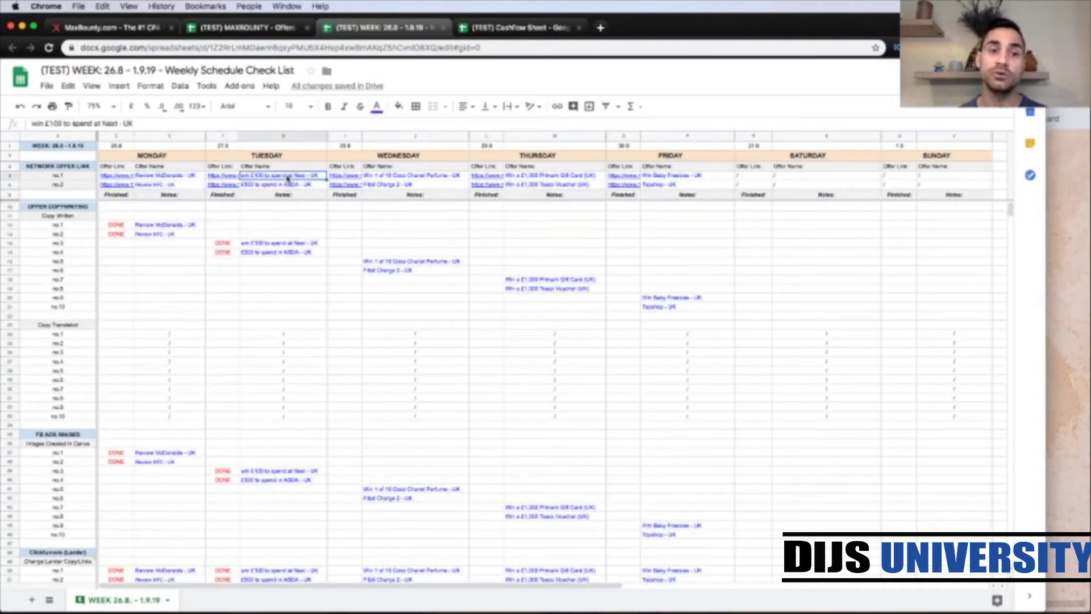
pyautogui.click(289, 186)
pyautogui.click(386, 178)
pyautogui.click(392, 187)
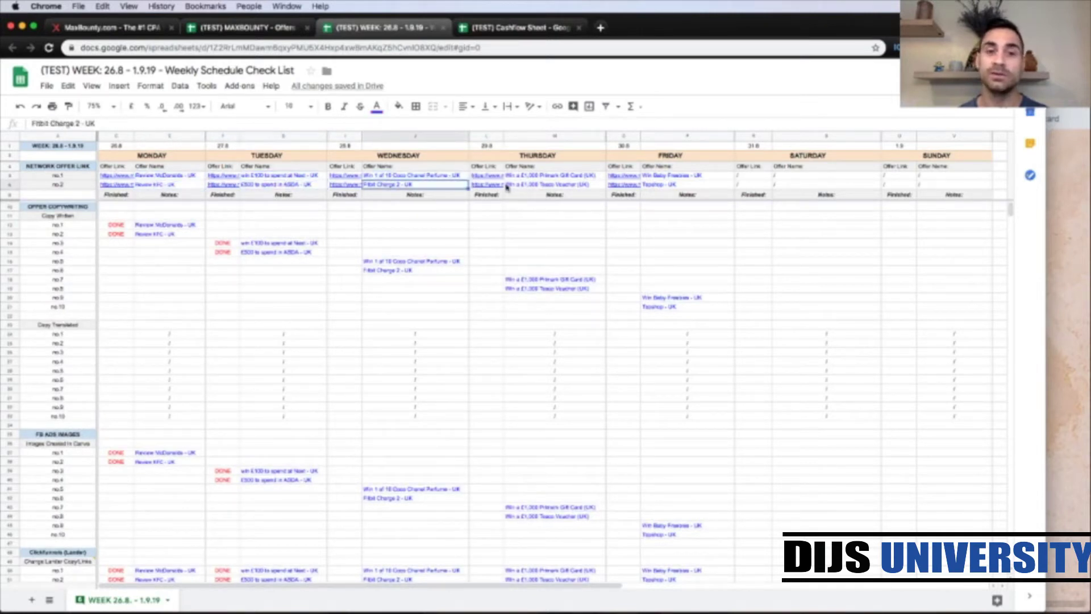
pyautogui.click(534, 177)
pyautogui.click(536, 185)
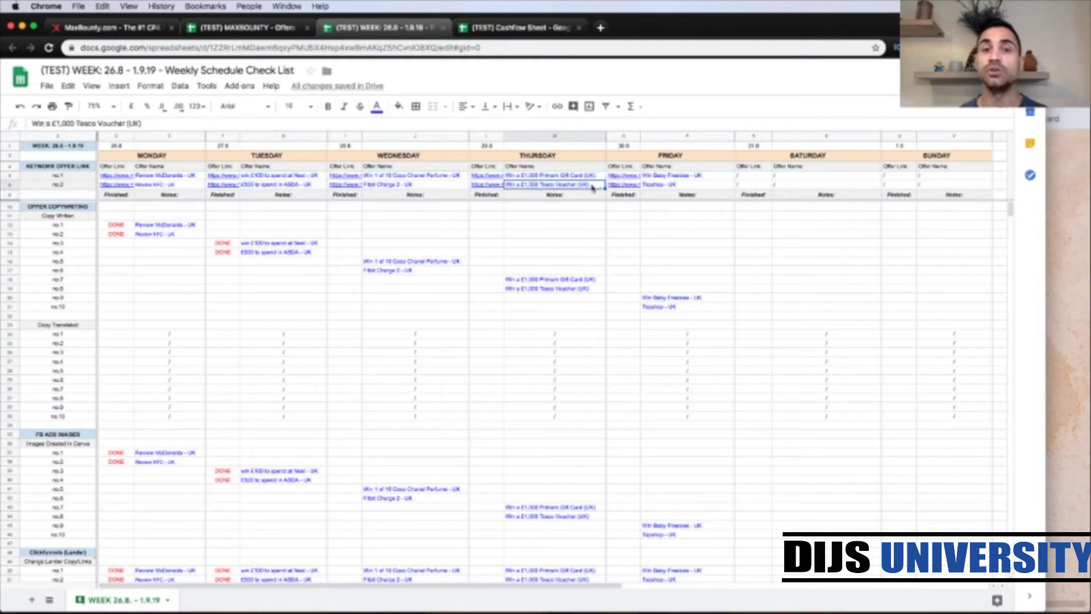
pyautogui.click(670, 177)
pyautogui.click(670, 185)
pyautogui.scroll(-10, 602, 344)
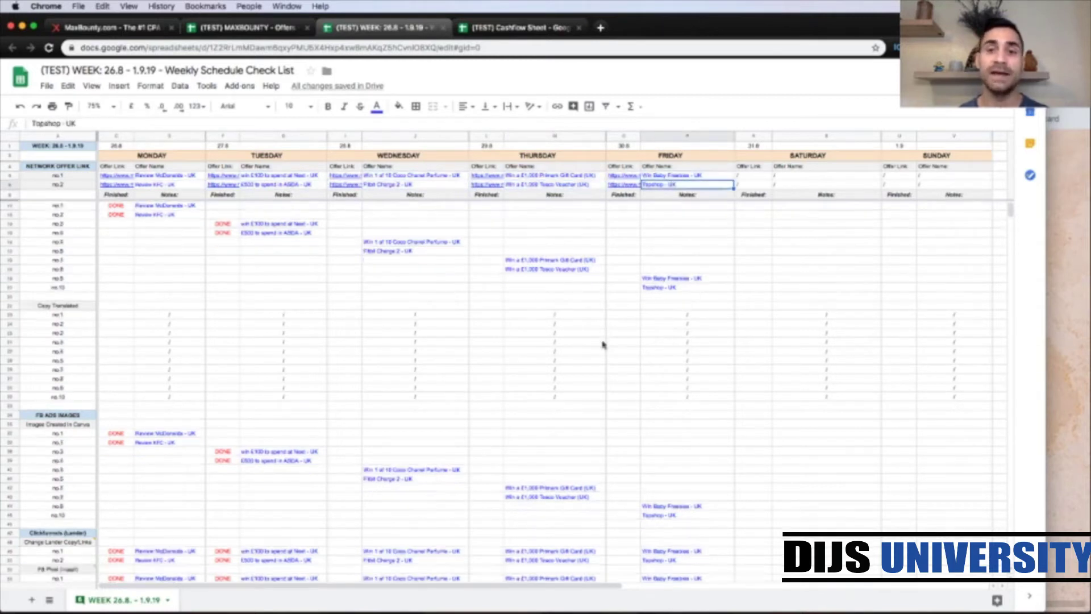
pyautogui.scroll(-10, 602, 344)
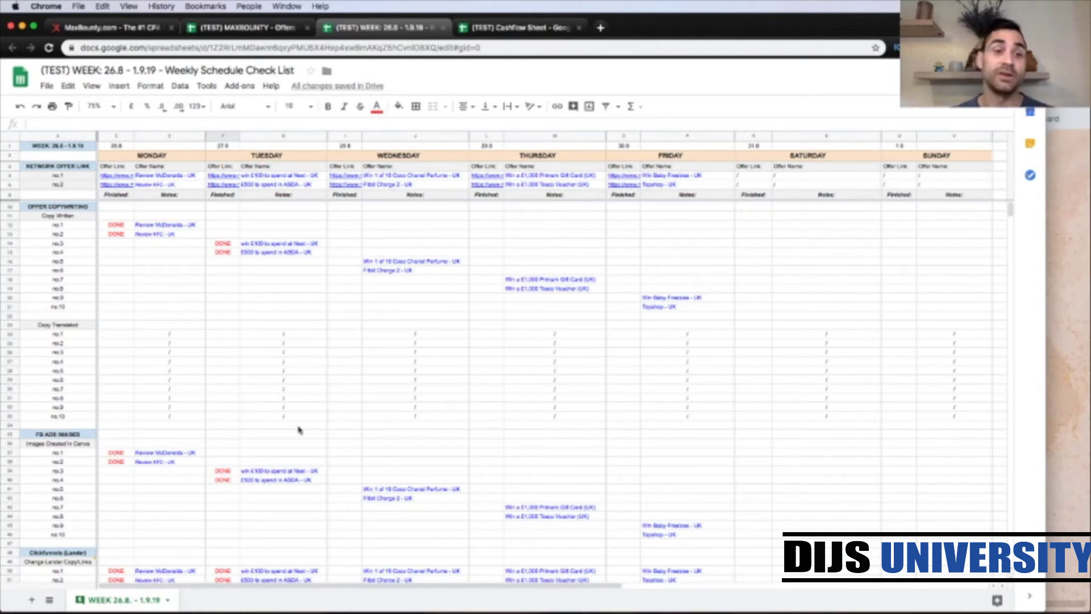
# Switch to the TEST board in Trello and open Monday's copy card for Review McDonalds - UK.
pyautogui.click(1058, 327)
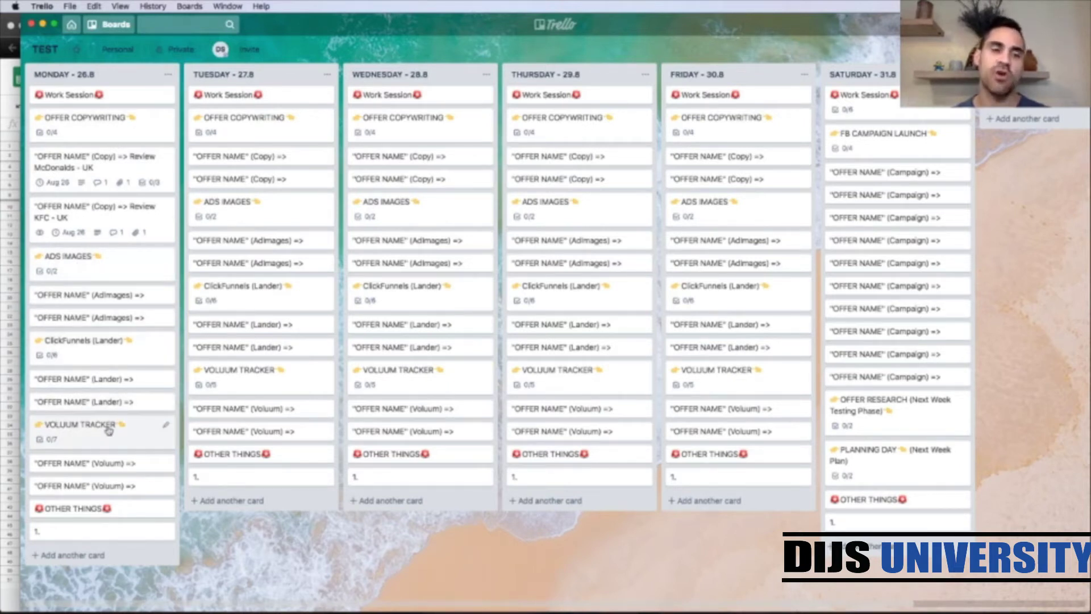
pyautogui.click(117, 168)
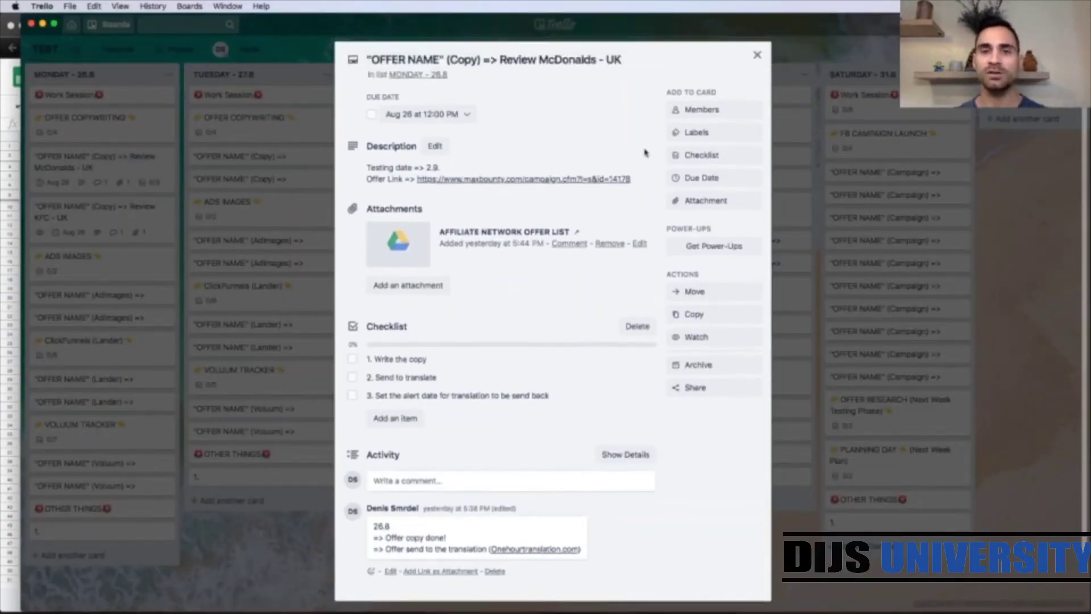
# View the Affiliate Network Offer List attached to the Review McDonalds card in the browser and return to the card.
pyautogui.scroll(-1, 644, 152)
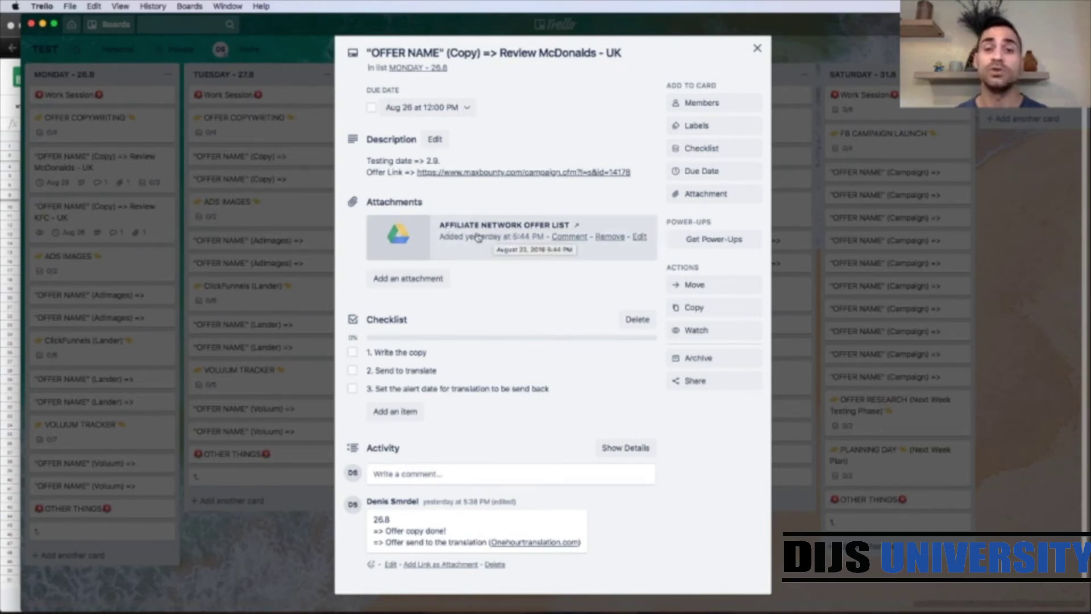
pyautogui.press('super+Tab')
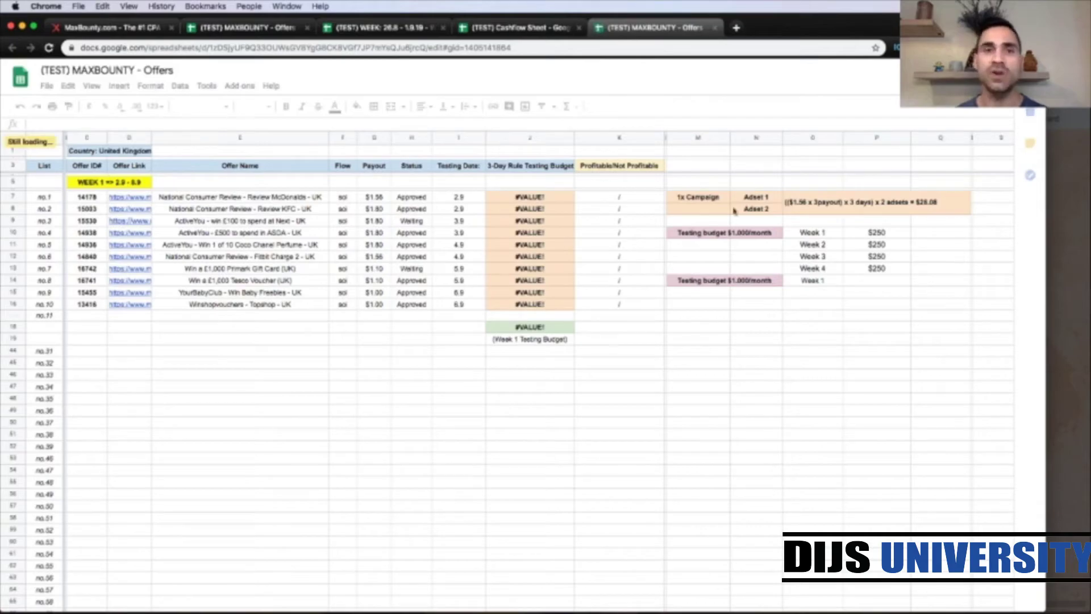
pyautogui.press('super+Tab')
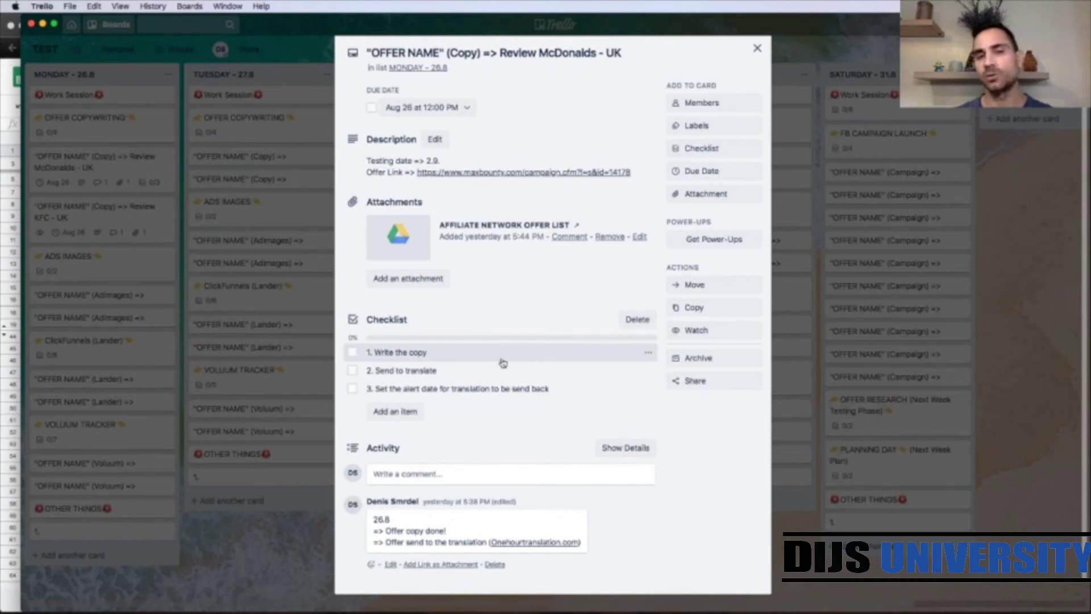
# Mark "Write the copy" and "Send to translate" as complete in the card's checklist and highlight the date in its comment.
pyautogui.click(352, 353)
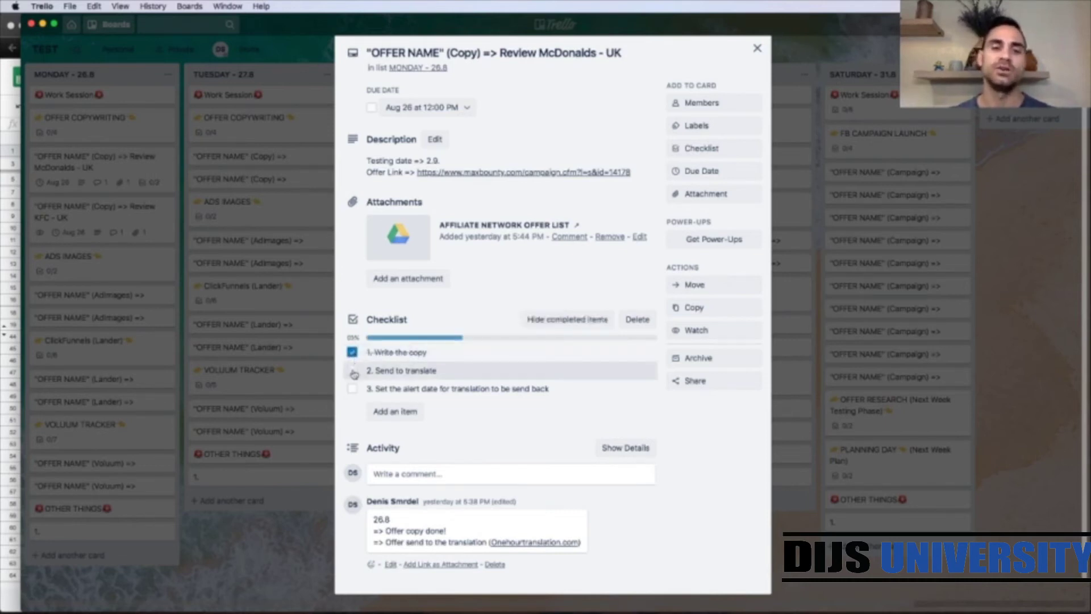
pyautogui.click(352, 371)
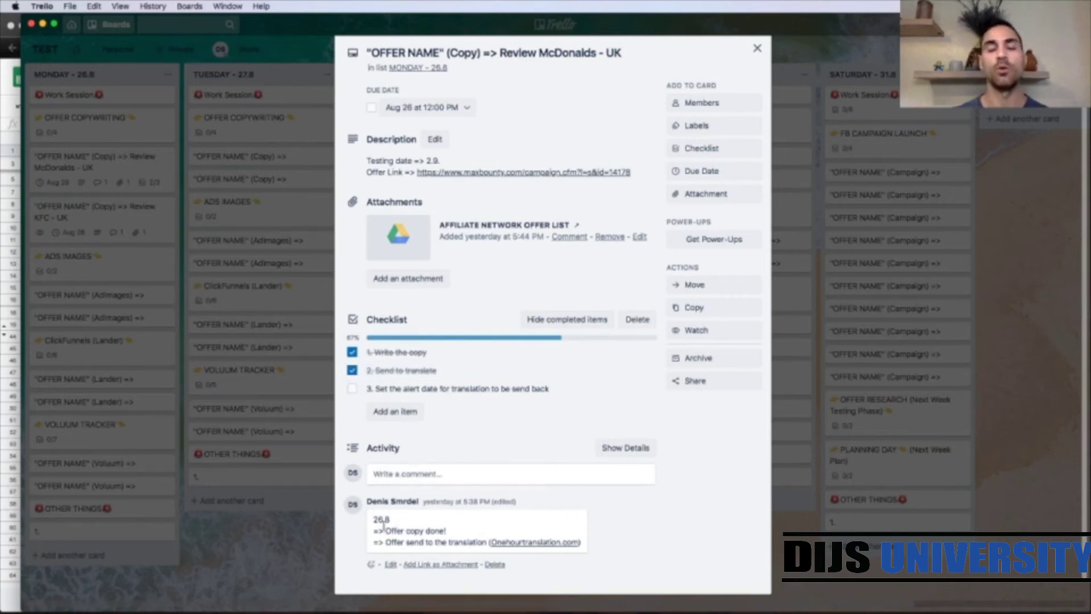
pyautogui.moveTo(375, 519); pyautogui.dragTo(391, 522)
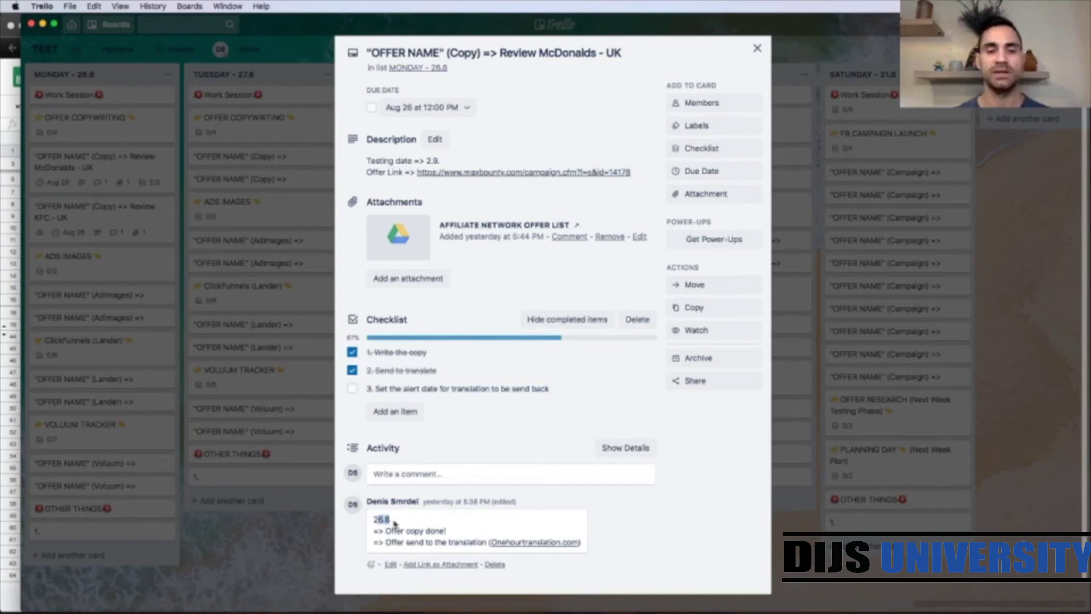
# Change the card's due date to 8/27/2019 and mark "Set the alert date for translation to be send back" as complete.
pyautogui.click(395, 522)
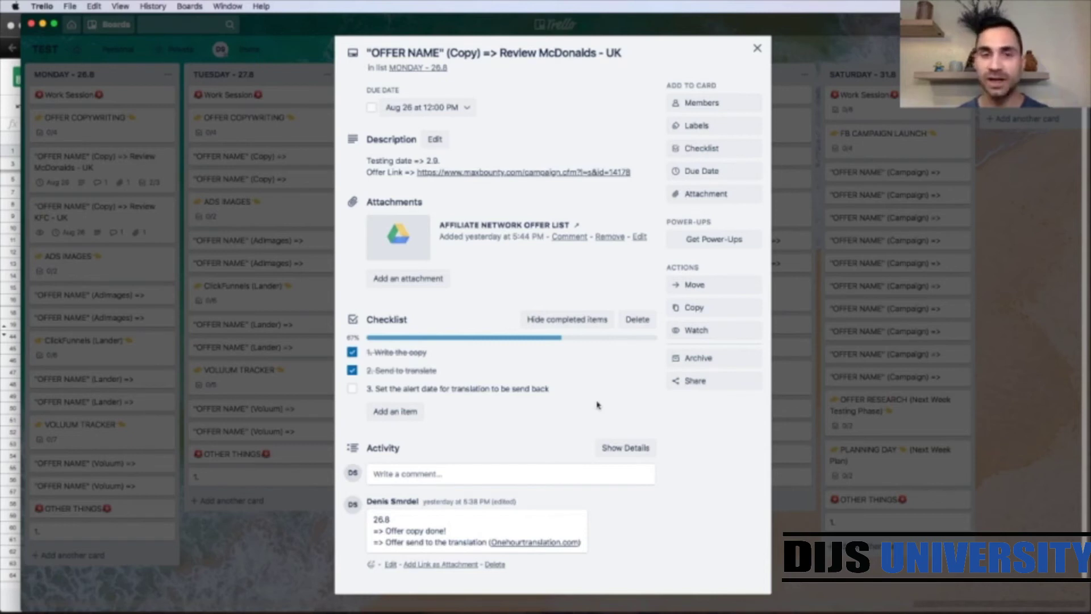
pyautogui.click(691, 172)
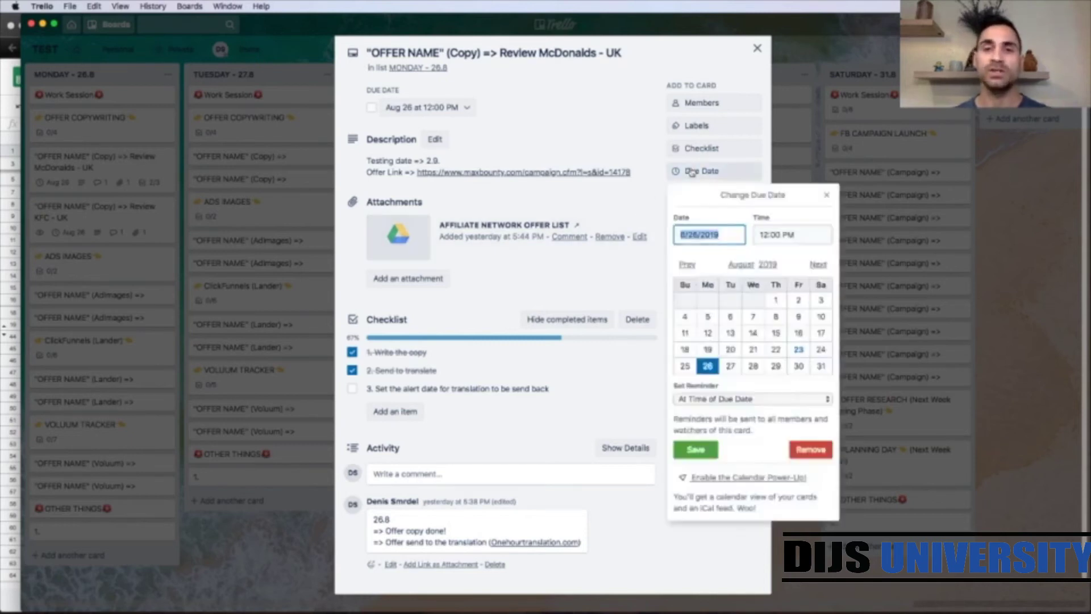
pyautogui.click(731, 366)
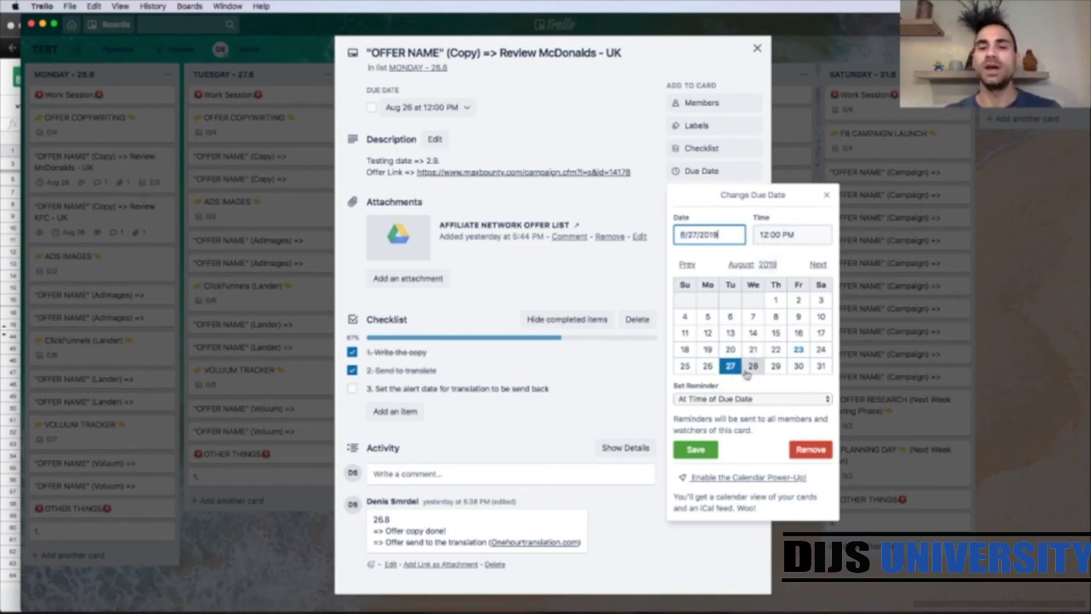
pyautogui.click(691, 451)
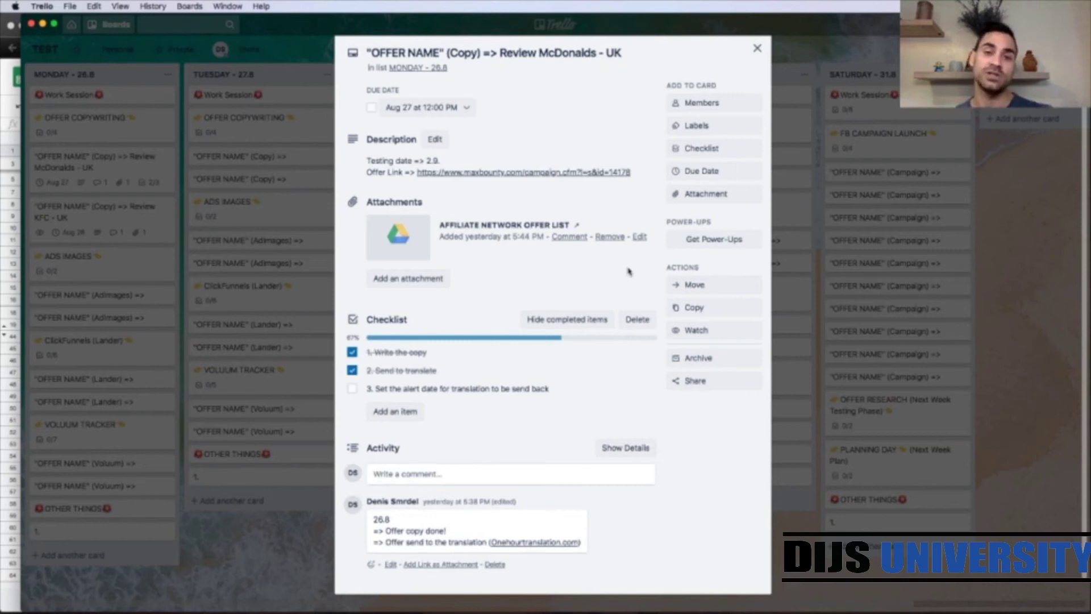
pyautogui.click(352, 388)
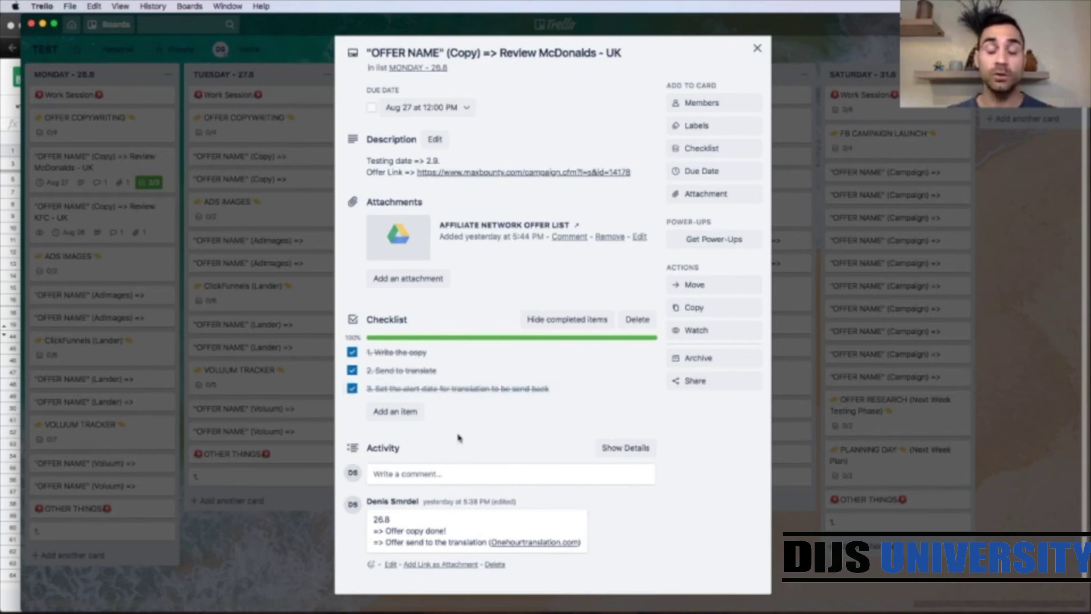
# Add a comment to the card reading "27.8" with "=> Translation got back!" on the line below, and save it.
pyautogui.click(404, 472)
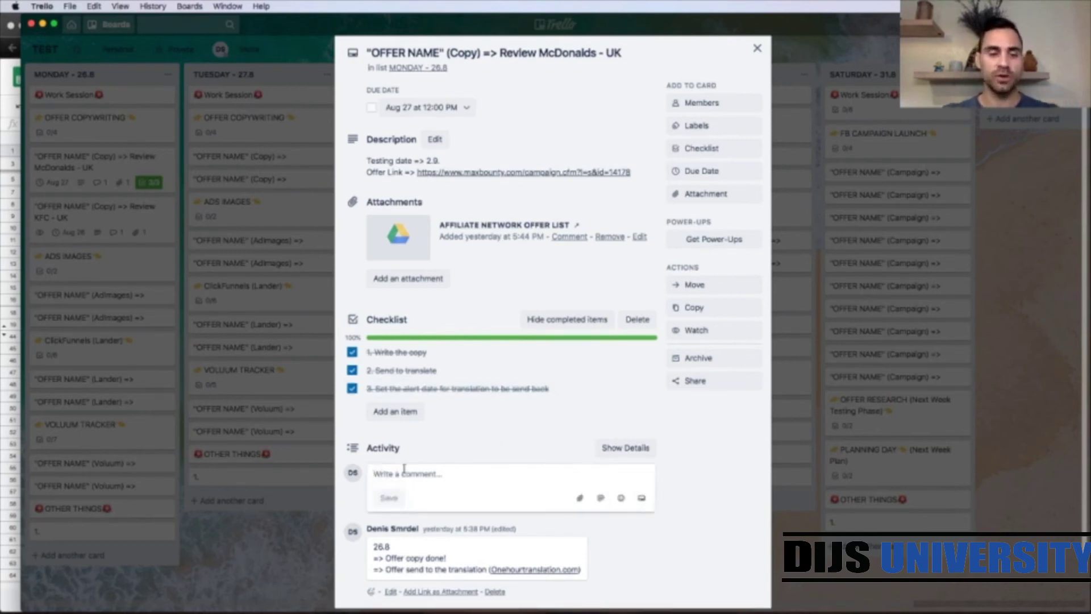
pyautogui.write('27')
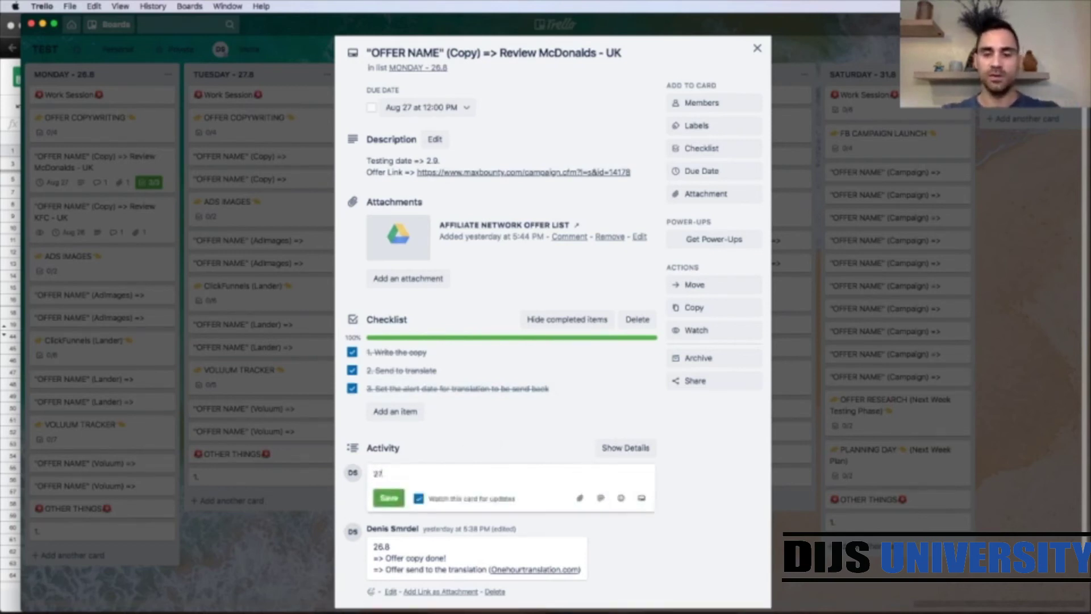
pyautogui.write('.8')
pyautogui.press('Return')
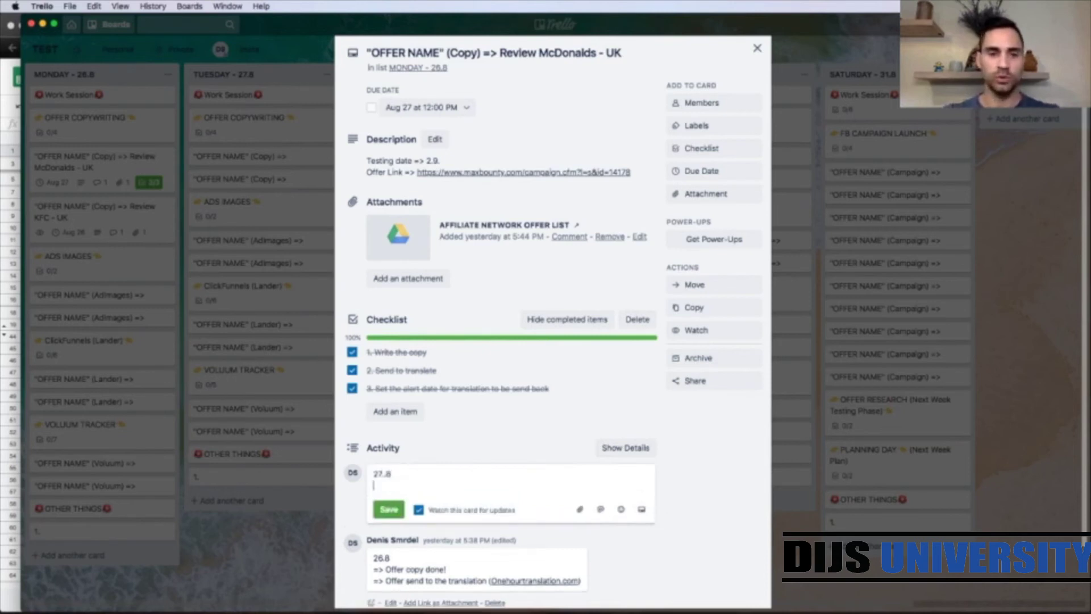
pyautogui.write('=')
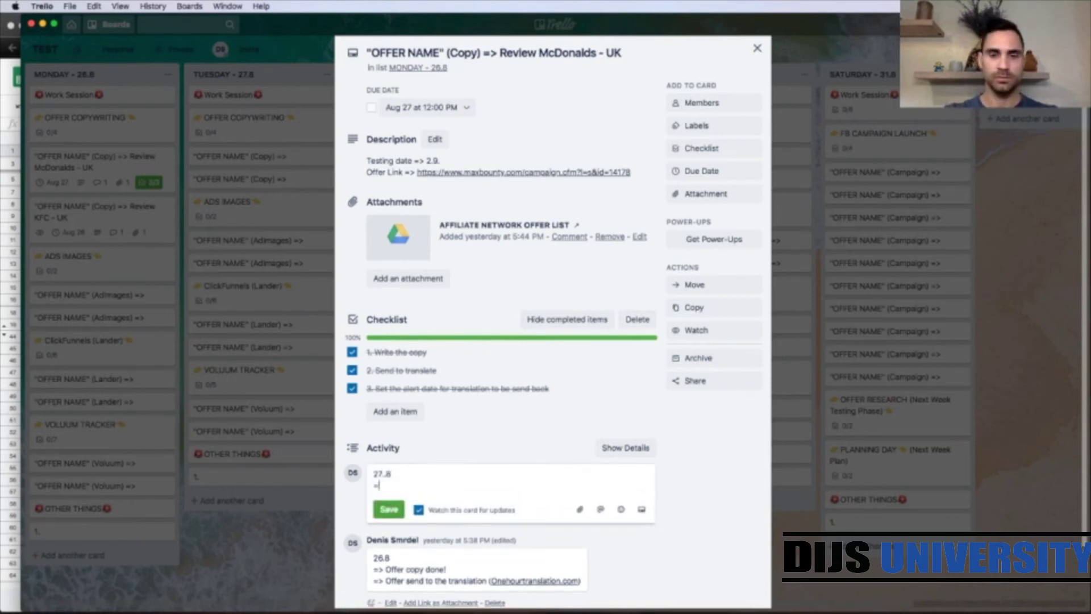
pyautogui.write('> ')
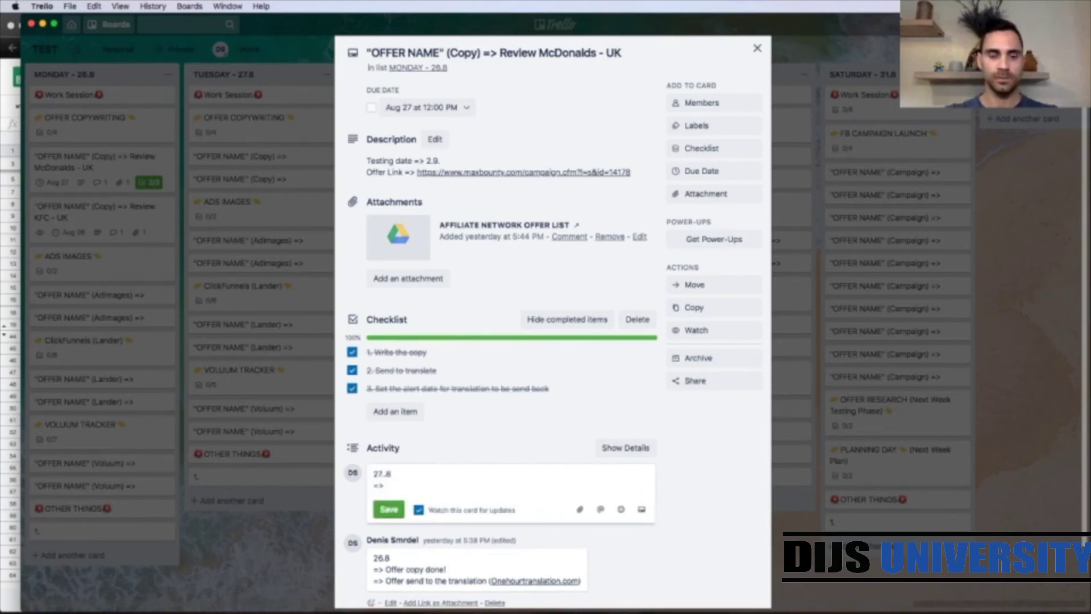
pyautogui.write('Trans')
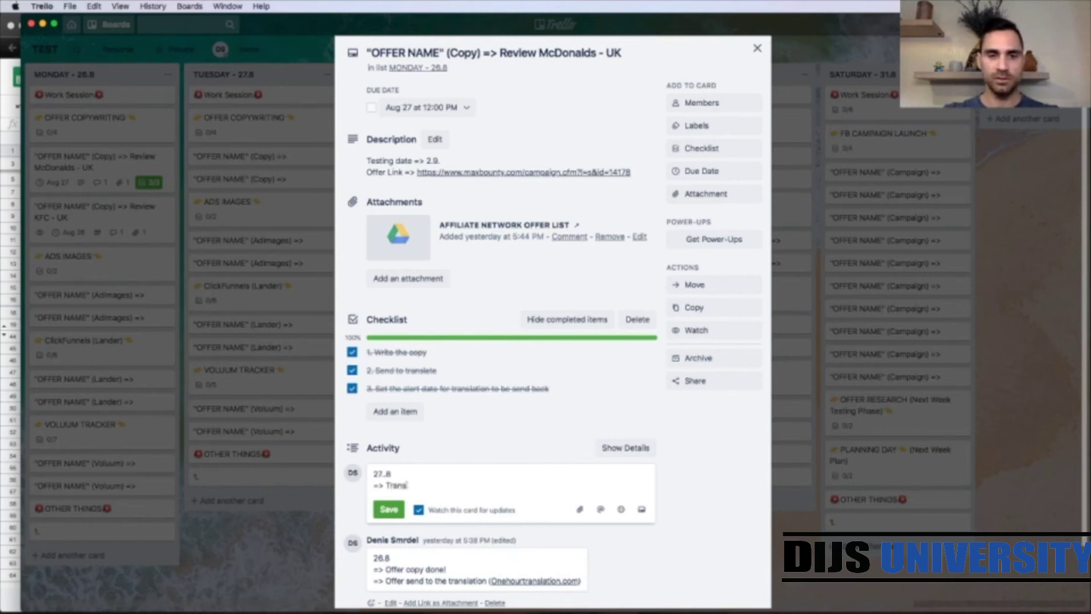
pyautogui.write('lation')
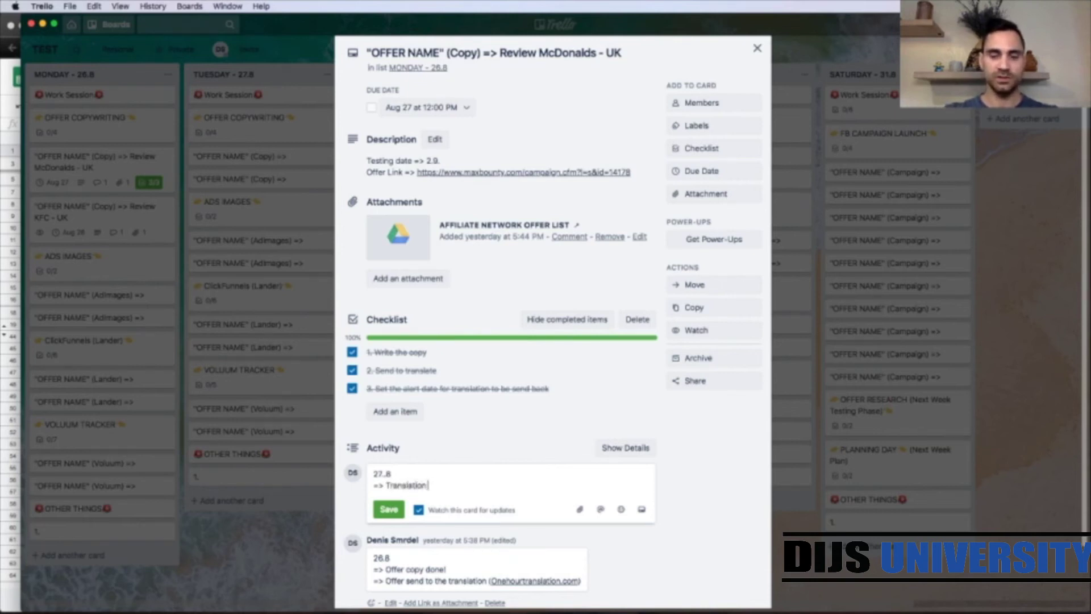
pyautogui.write(' go')
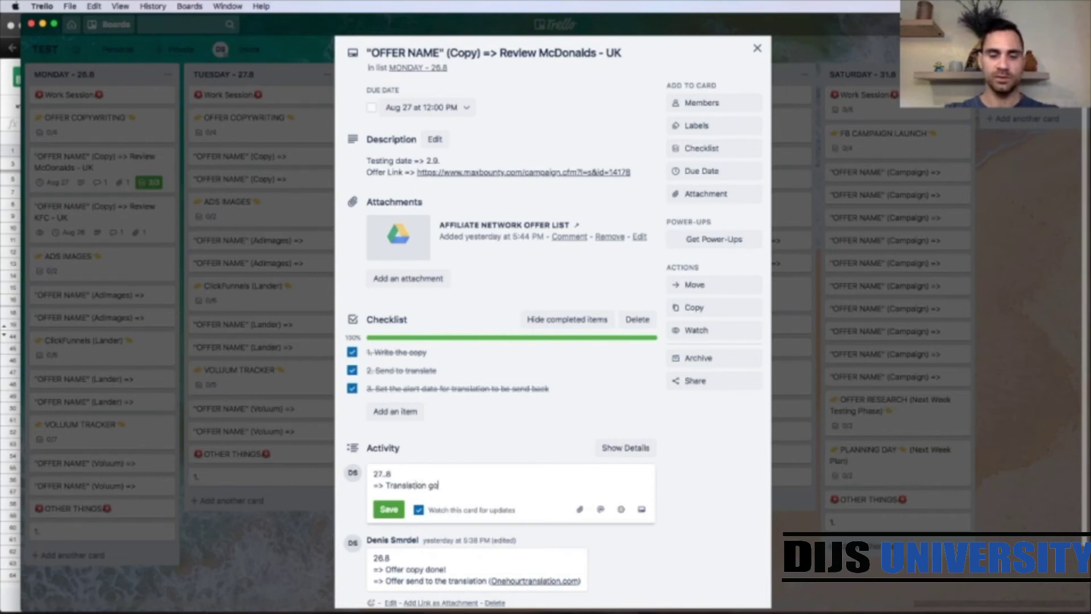
pyautogui.write('t back')
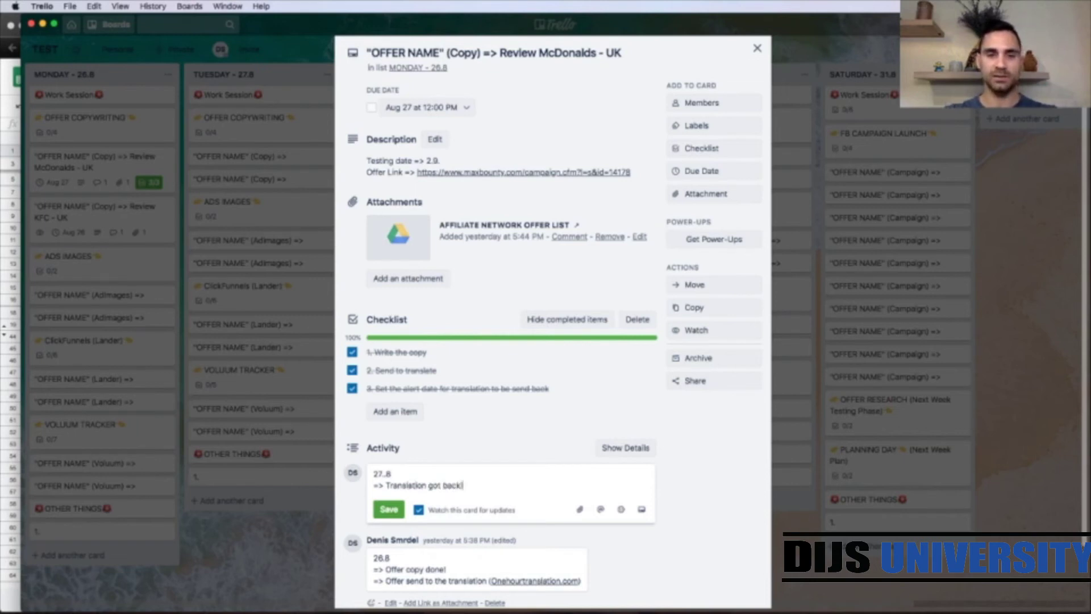
pyautogui.write('!')
pyautogui.click(389, 508)
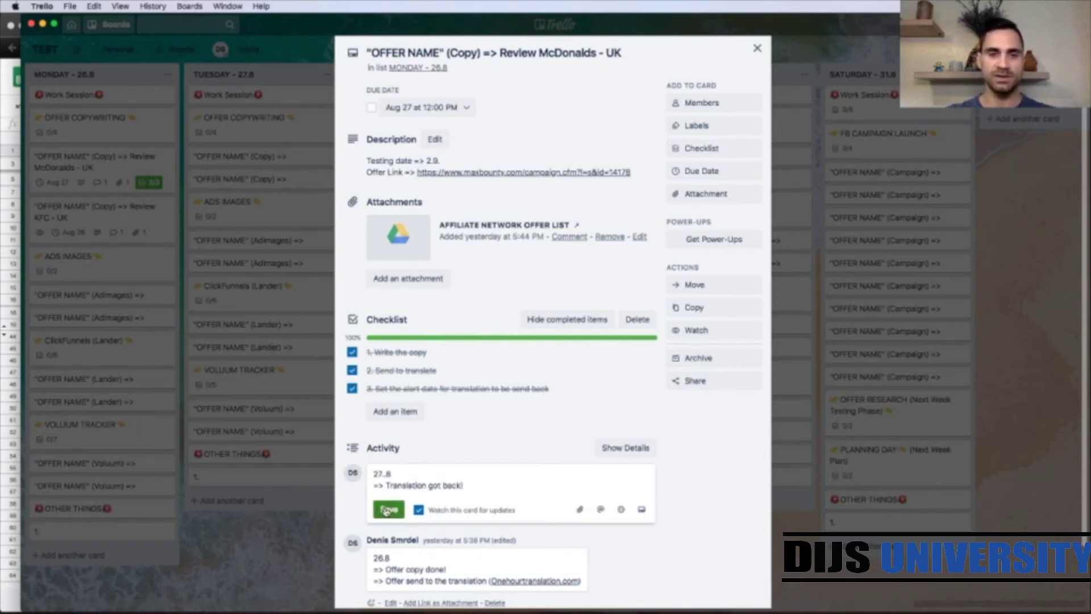
# Look over the Review McDonalds card's checklist and activity comments, and close the card.
pyautogui.scroll(-3, 519, 420)
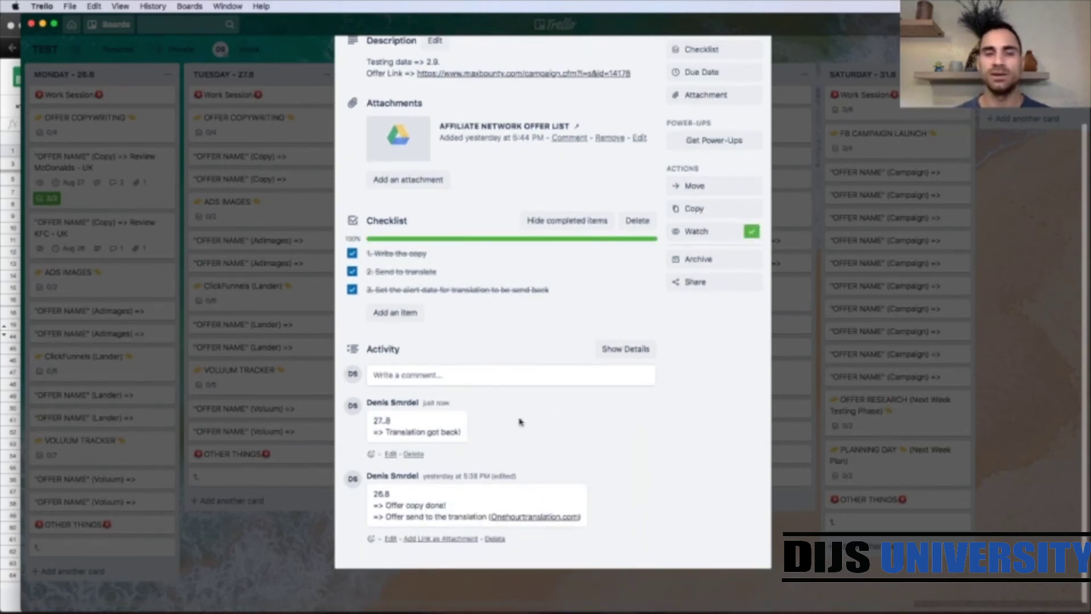
pyautogui.scroll(3, 520, 422)
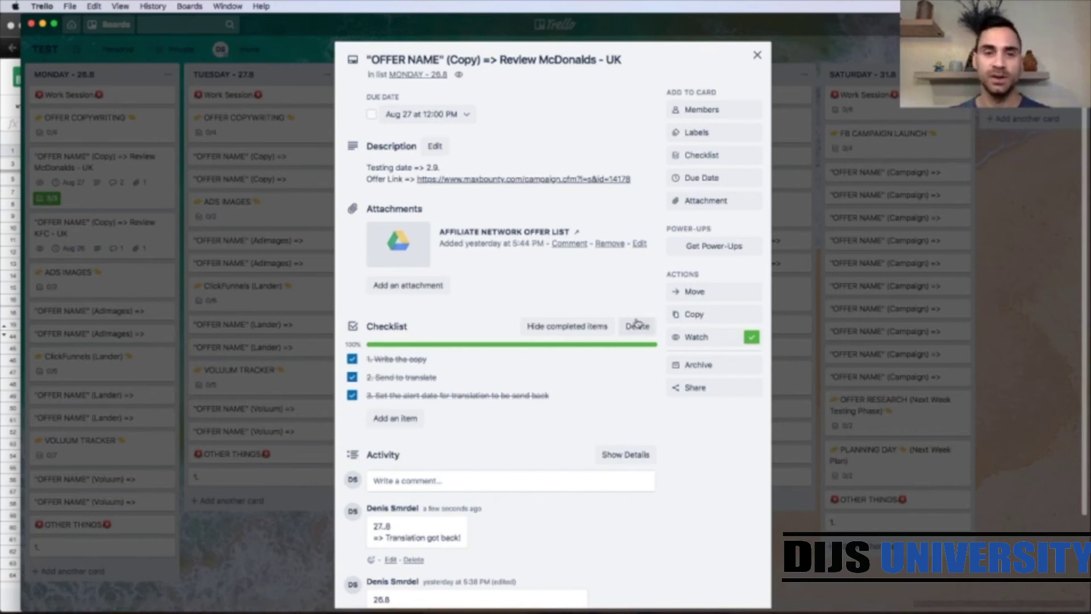
pyautogui.scroll(-3, 637, 323)
pyautogui.scroll(-1, 637, 323)
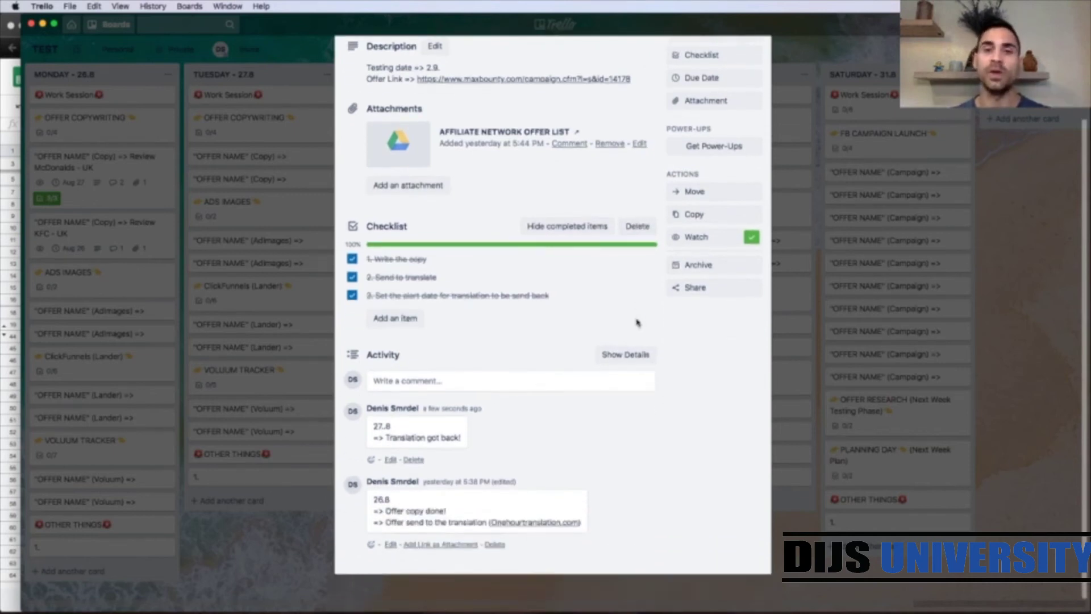
pyautogui.scroll(3, 636, 323)
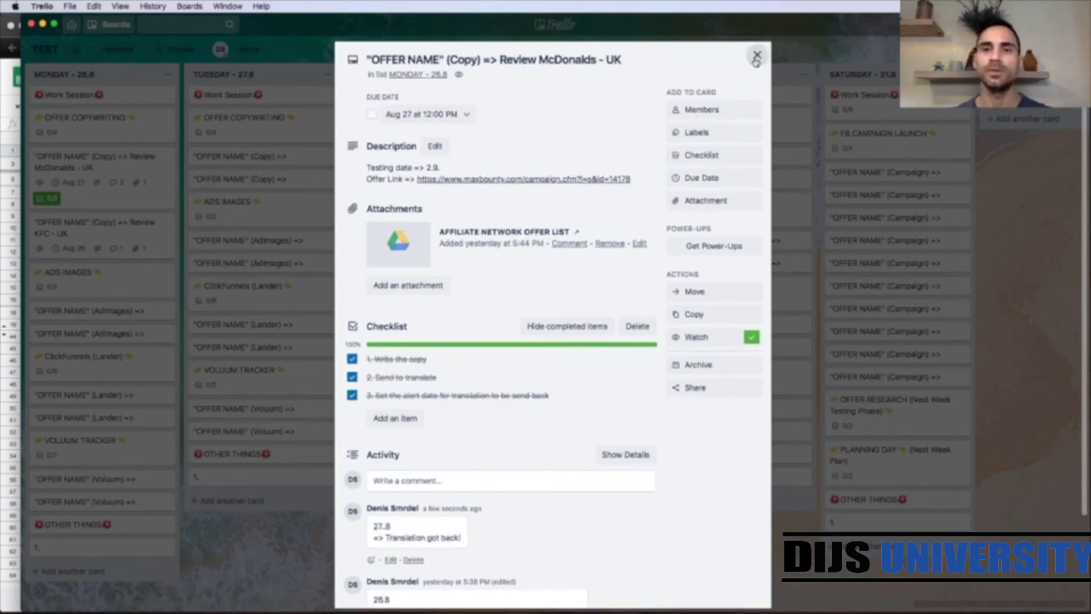
pyautogui.click(756, 57)
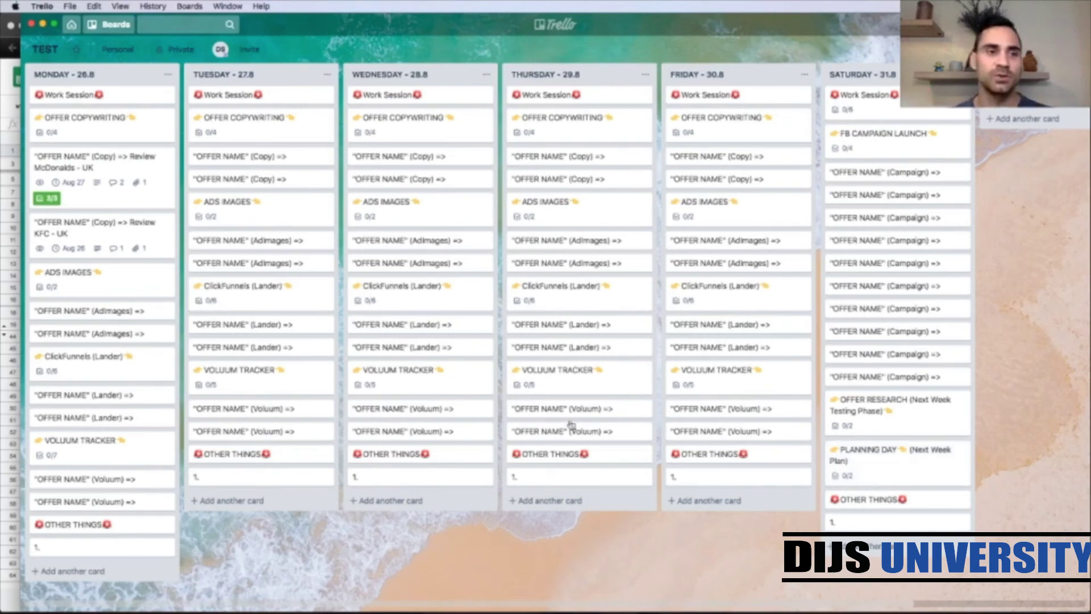
# Switch to Chrome and bring up the original (TEST) MAXBOUNTY - Offers spreadsheet, passing the Weekly Schedule Check List.
pyautogui.click(5, 266)
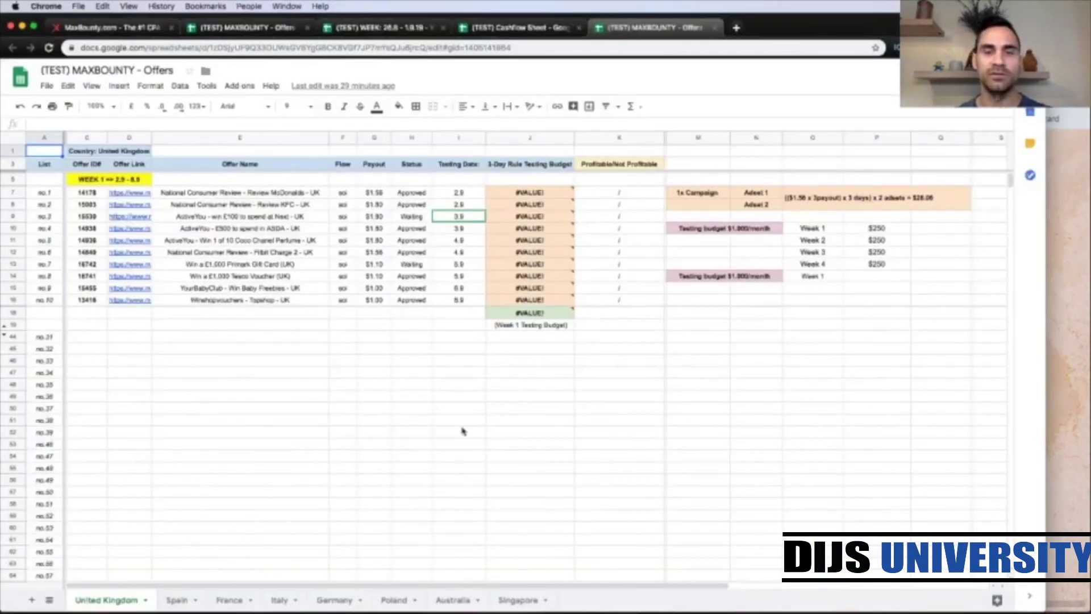
pyautogui.click(498, 447)
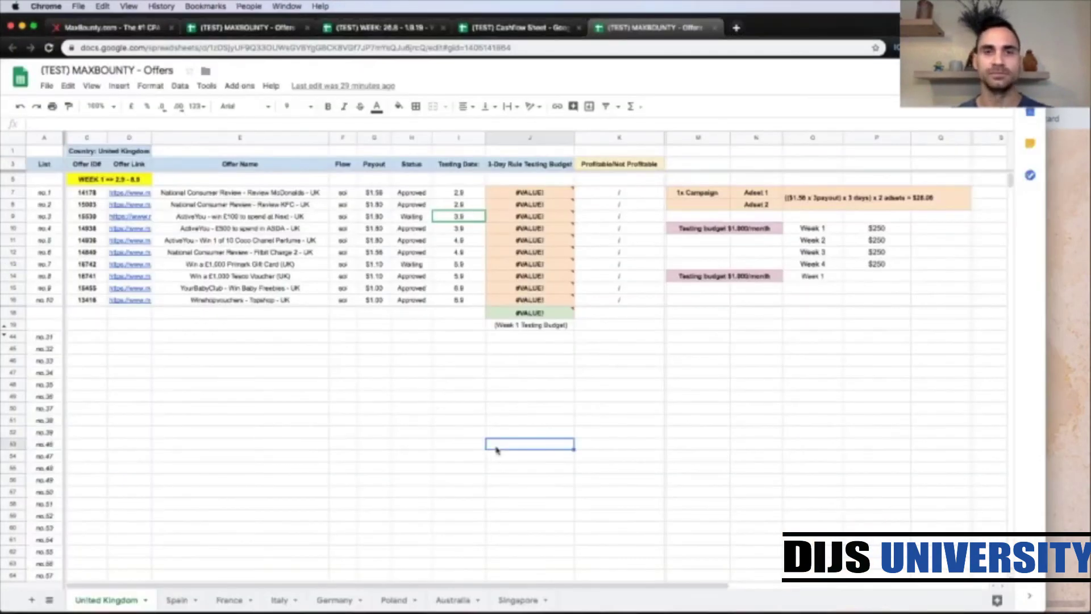
pyautogui.click(401, 26)
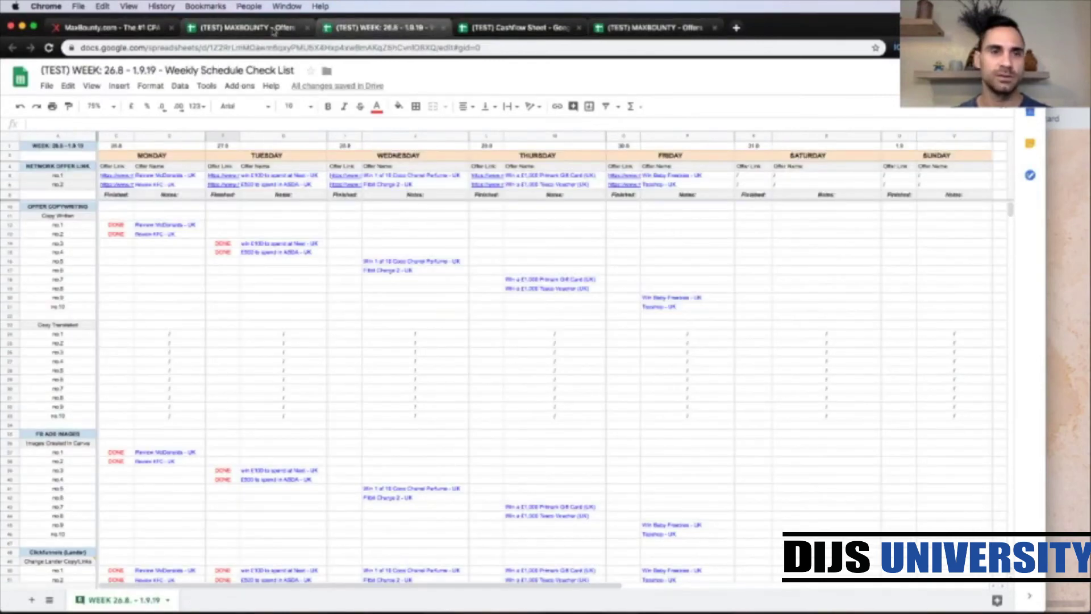
pyautogui.click(273, 29)
pyautogui.click(681, 404)
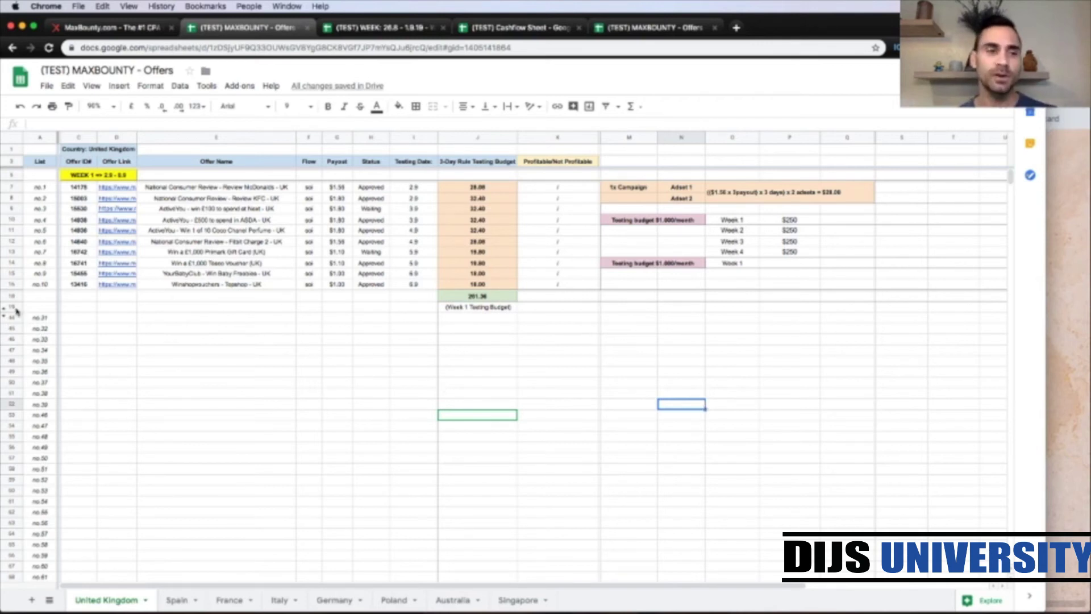
# Unhide the hidden rows between rows 19 and 45 on the United Kingdom sheet.
pyautogui.moveTo(13, 305); pyautogui.dragTo(13, 329)
pyautogui.rightClick(12, 328)
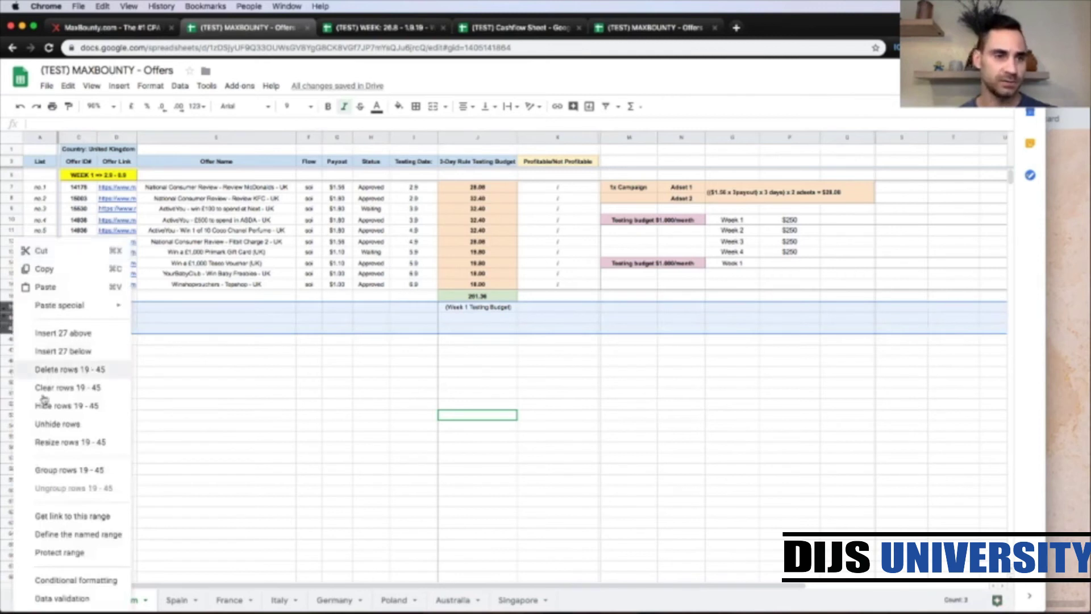
pyautogui.click(57, 425)
pyautogui.click(651, 413)
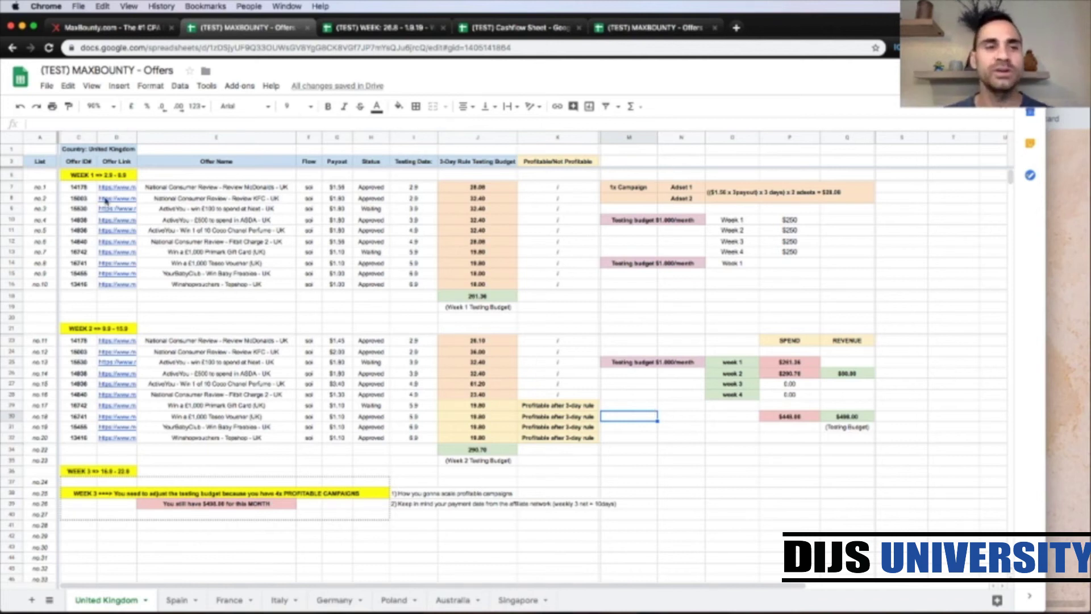
# Examine the Week 1 testing dates and budgets, the Week 2 budget total, the Week 3 adjustment note and the monthly spend figures.
pyautogui.moveTo(413, 187); pyautogui.dragTo(497, 297)
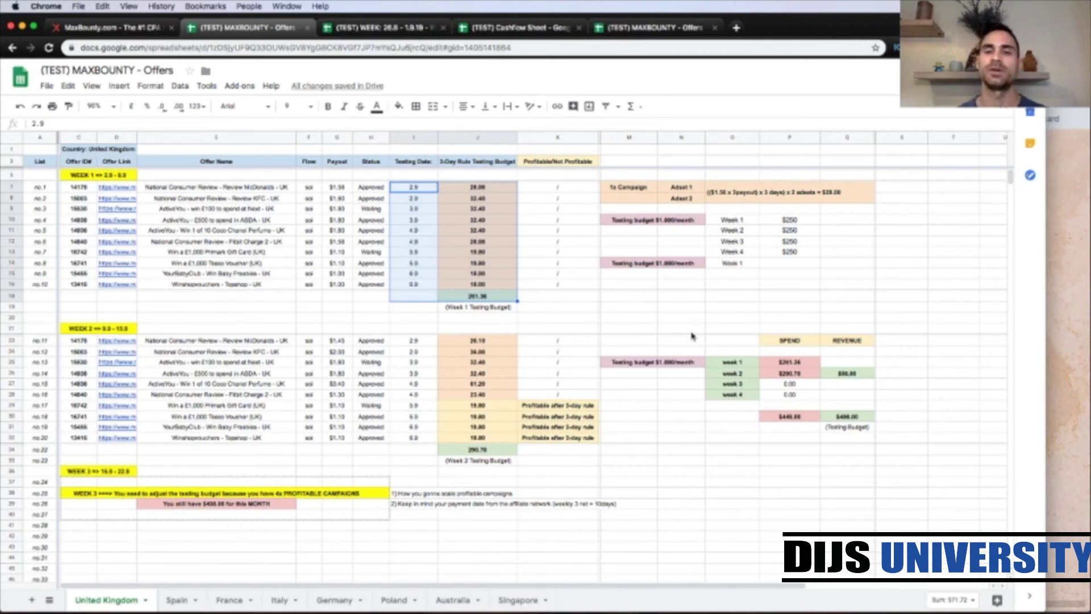
pyautogui.click(727, 363)
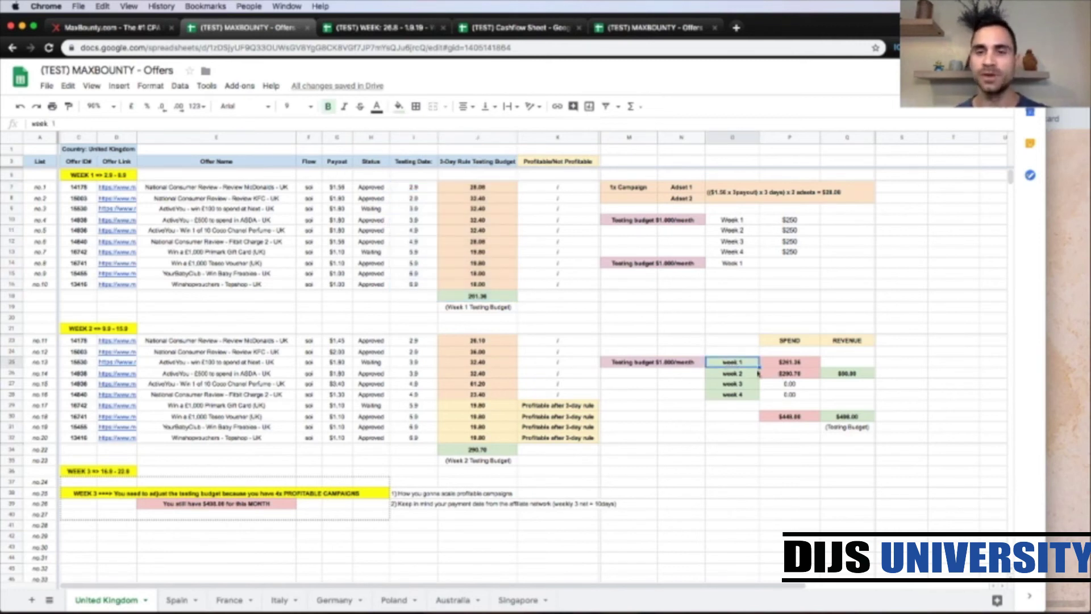
pyautogui.click(781, 364)
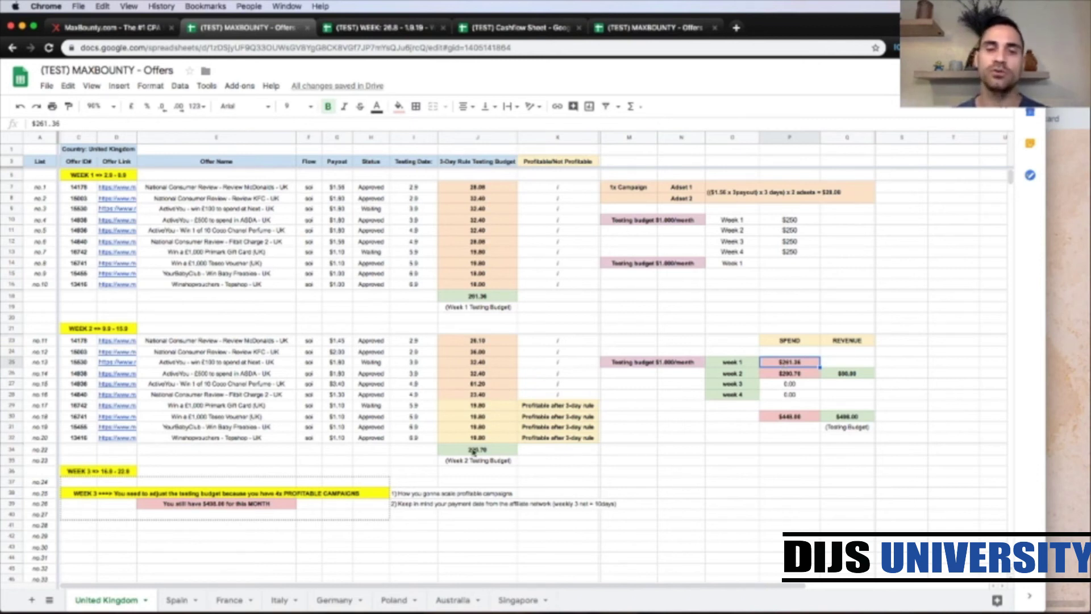
pyautogui.click(477, 451)
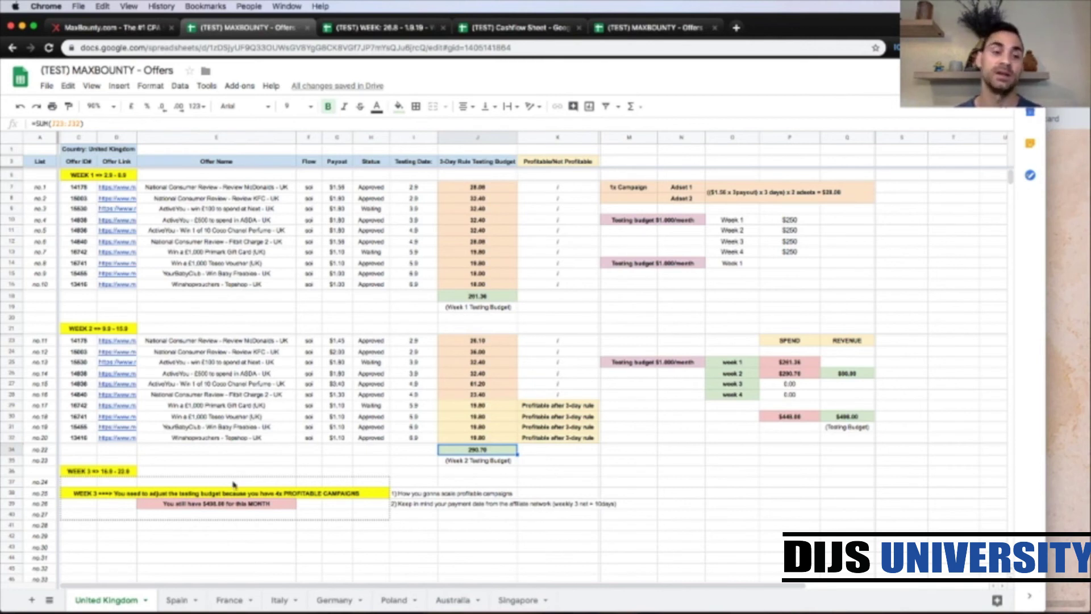
pyautogui.click(77, 494)
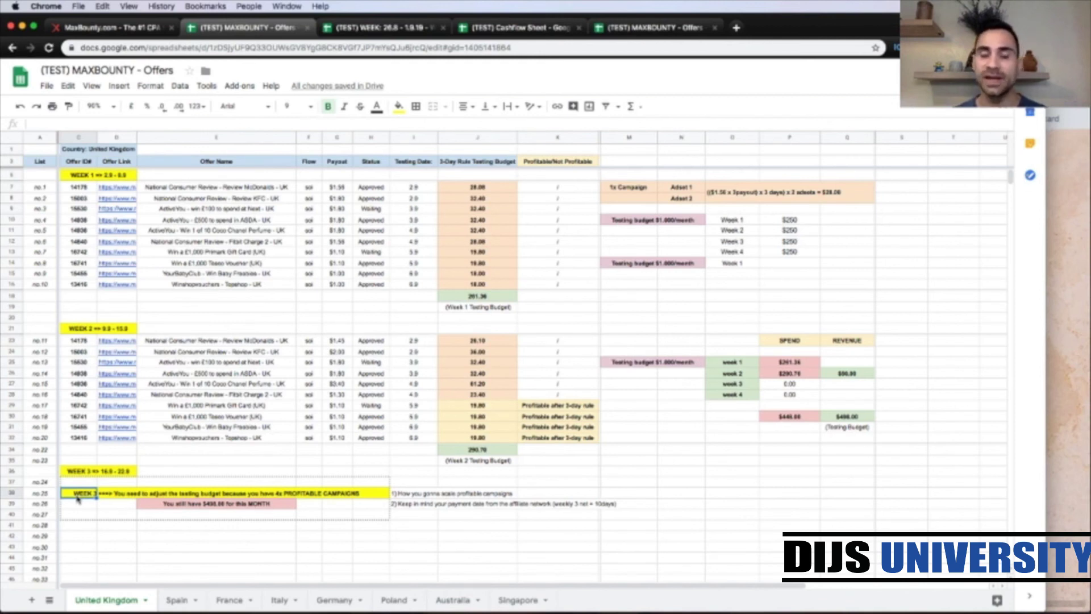
pyautogui.click(789, 417)
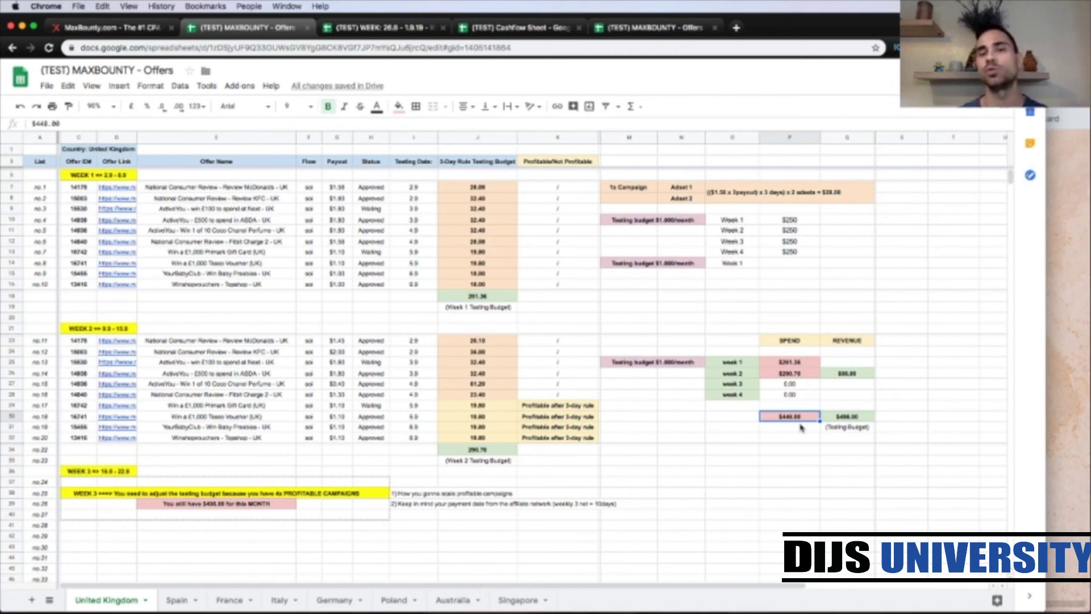
pyautogui.click(637, 428)
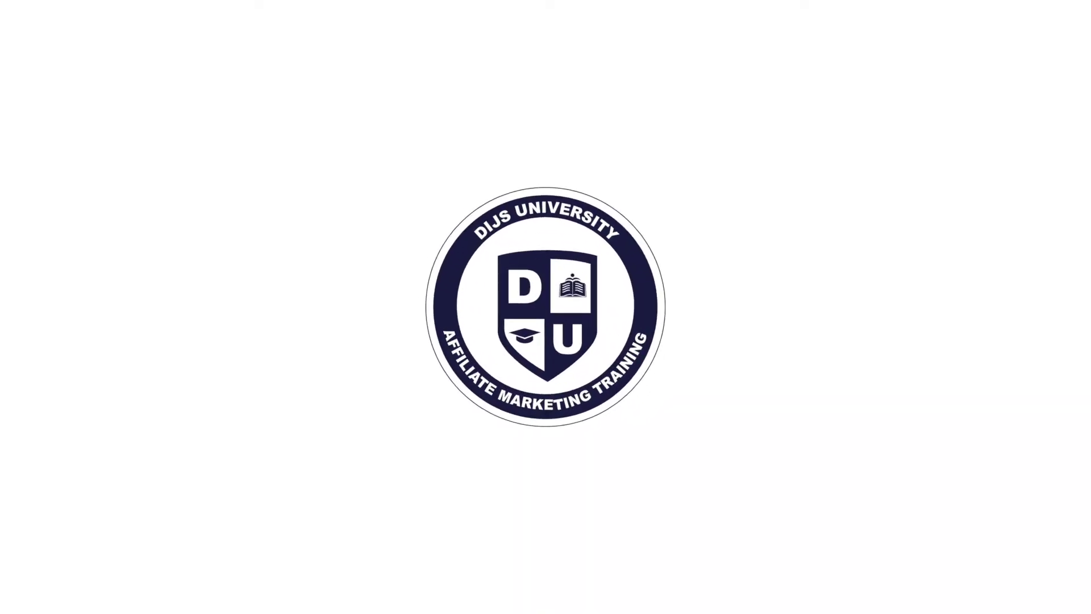
# Open the Dijs University Premium product from the My Products list in the course library.
pyautogui.scroll(-2, 977, 264)
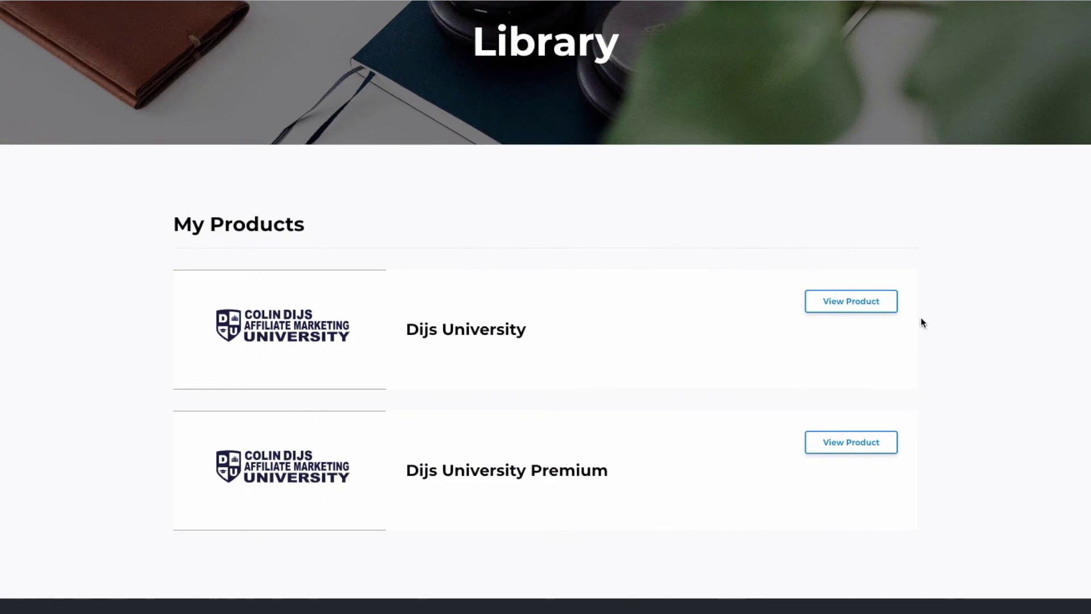
pyautogui.click(837, 441)
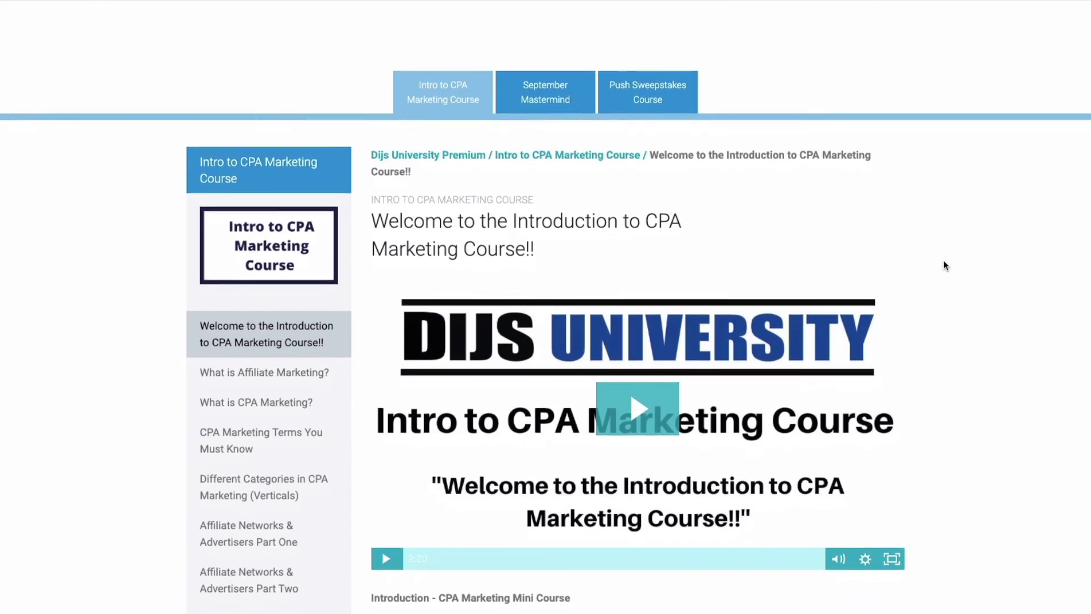
# Look through the Intro to CPA Marketing Course lessons and the Dijs University course categories, from Introduction and Networks & Advertisers to Traffic Sources.
pyautogui.scroll(-2, 943, 264)
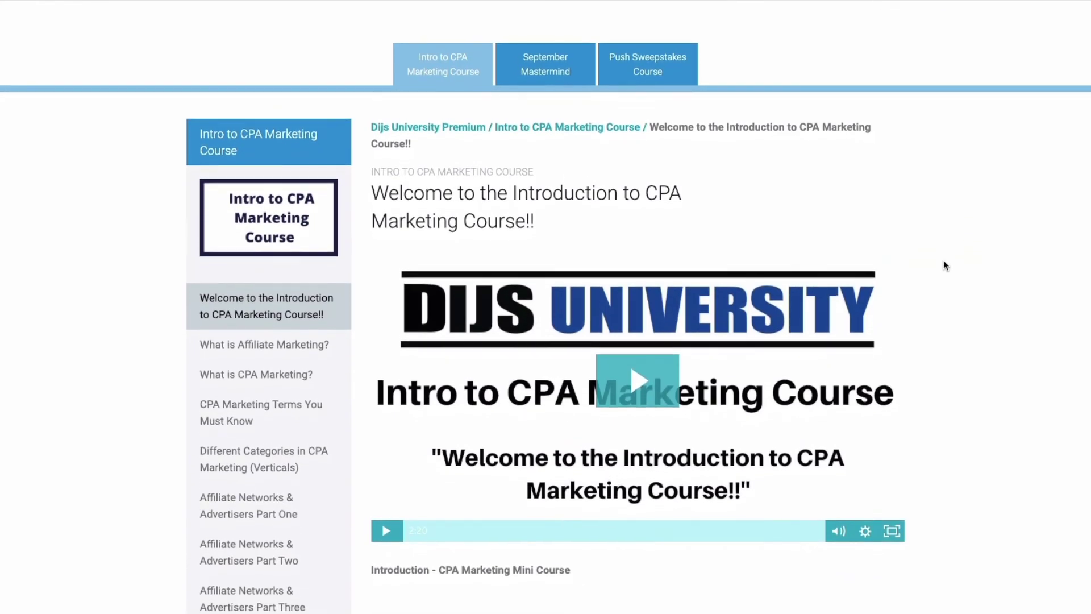
pyautogui.scroll(-2, 943, 263)
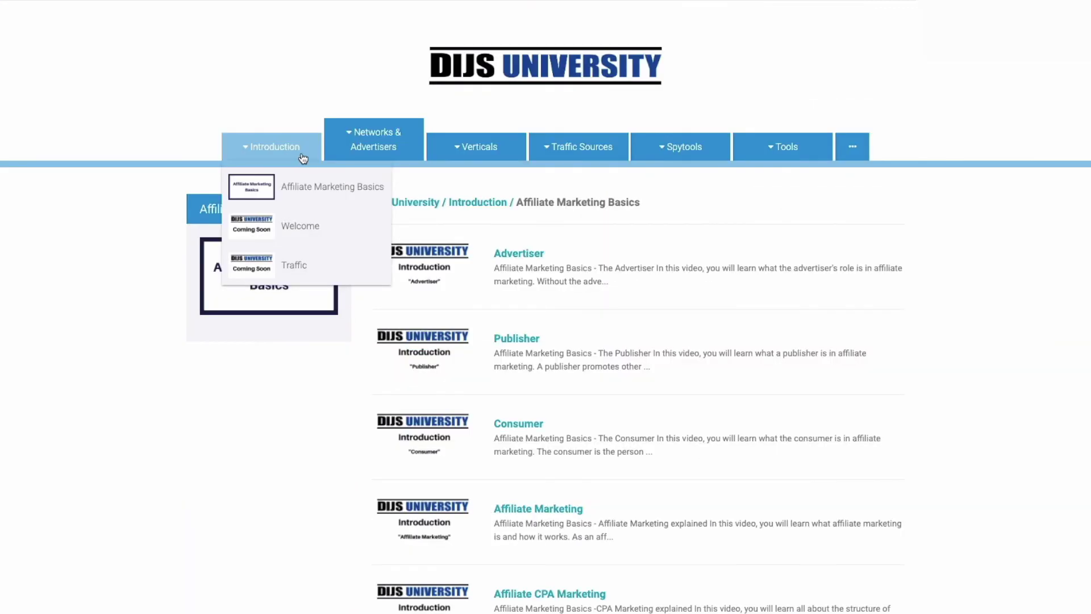
pyautogui.moveTo(343, 158)
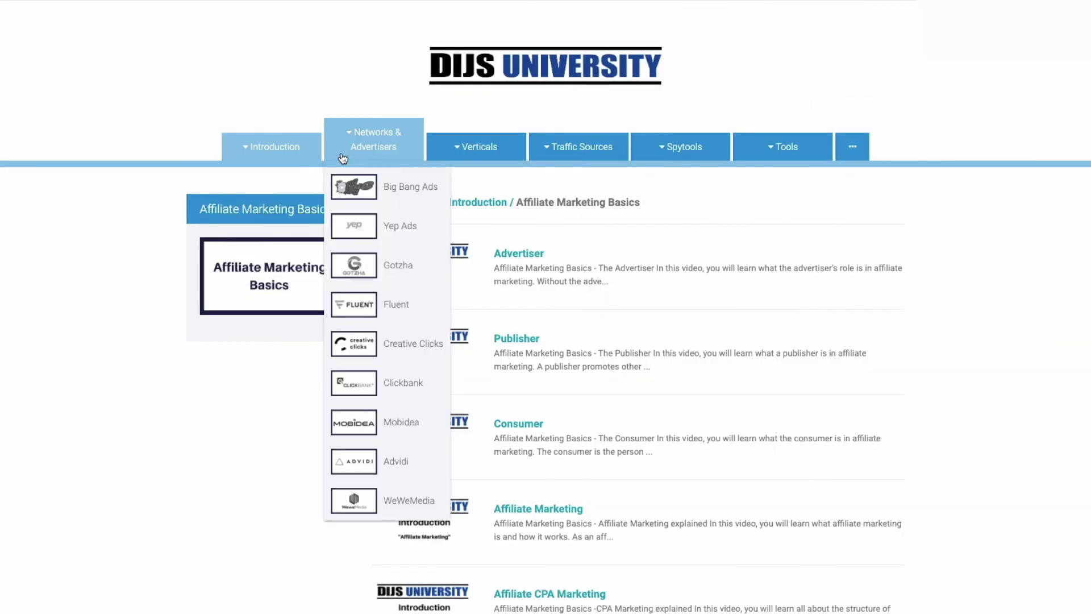
pyautogui.moveTo(447, 157)
pyautogui.moveTo(574, 154)
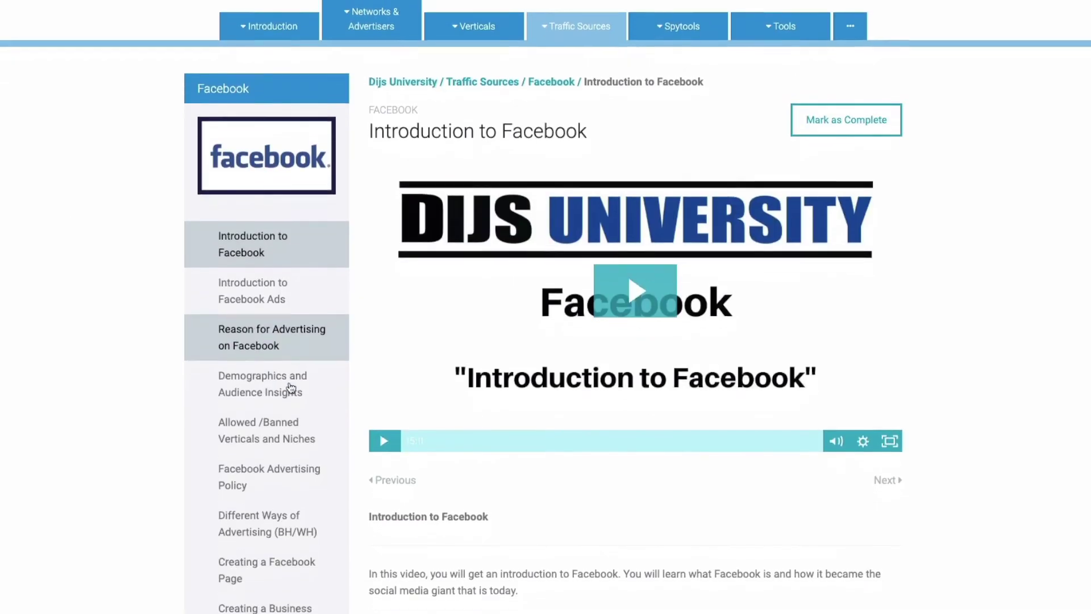
# Review the Facebook lesson list and the Zeropark quick start guides among the Traffic Sources courses.
pyautogui.scroll(-3, 287, 390)
pyautogui.scroll(-3, 290, 388)
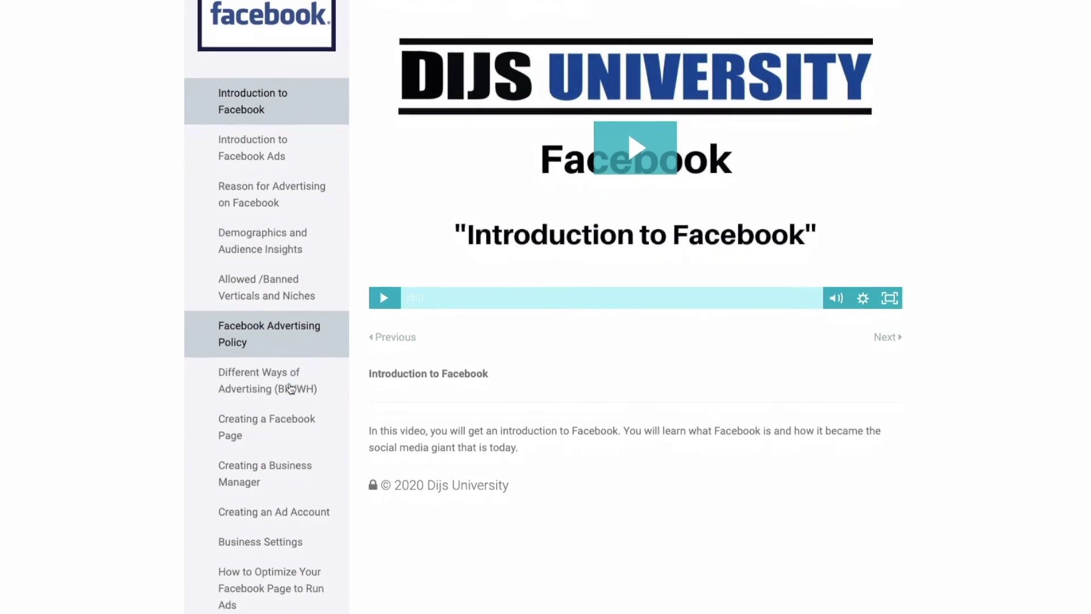
pyautogui.scroll(-4, 291, 388)
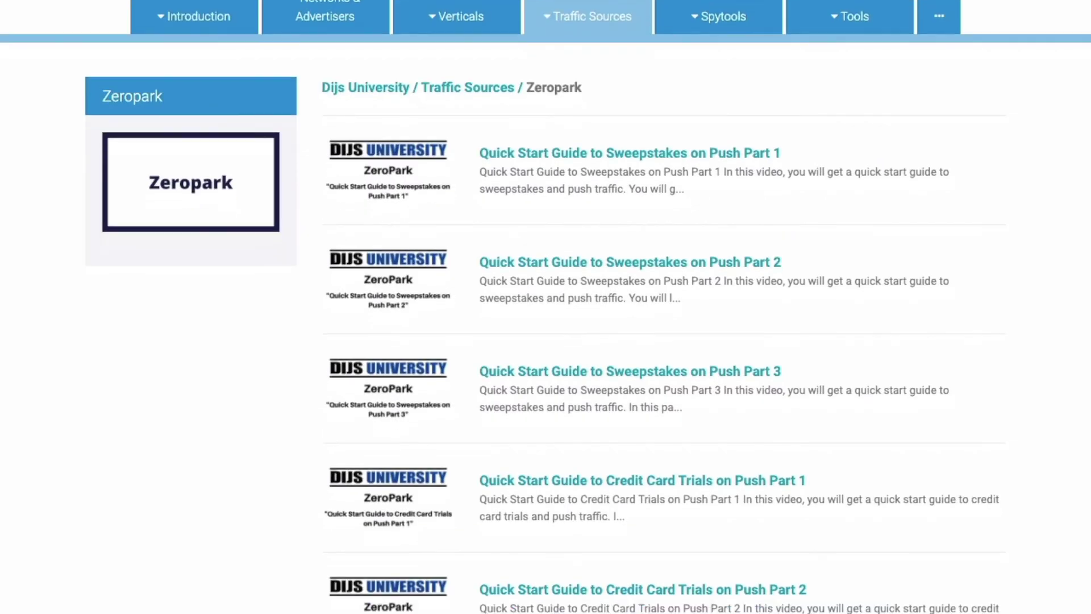
pyautogui.scroll(-5, 546, 307)
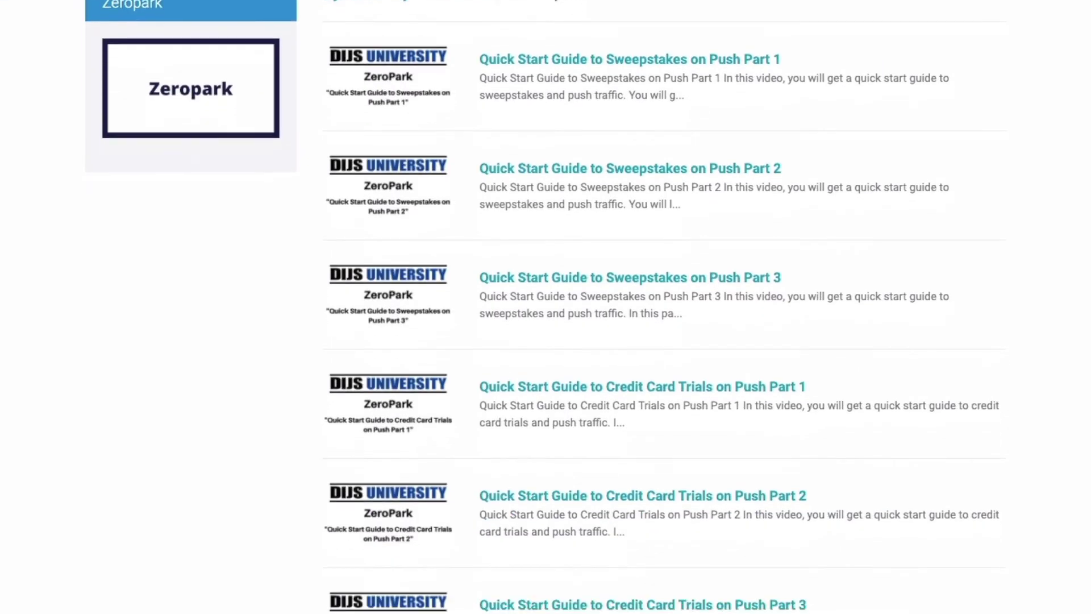
pyautogui.scroll(1, 546, 307)
pyautogui.scroll(4, 545, 307)
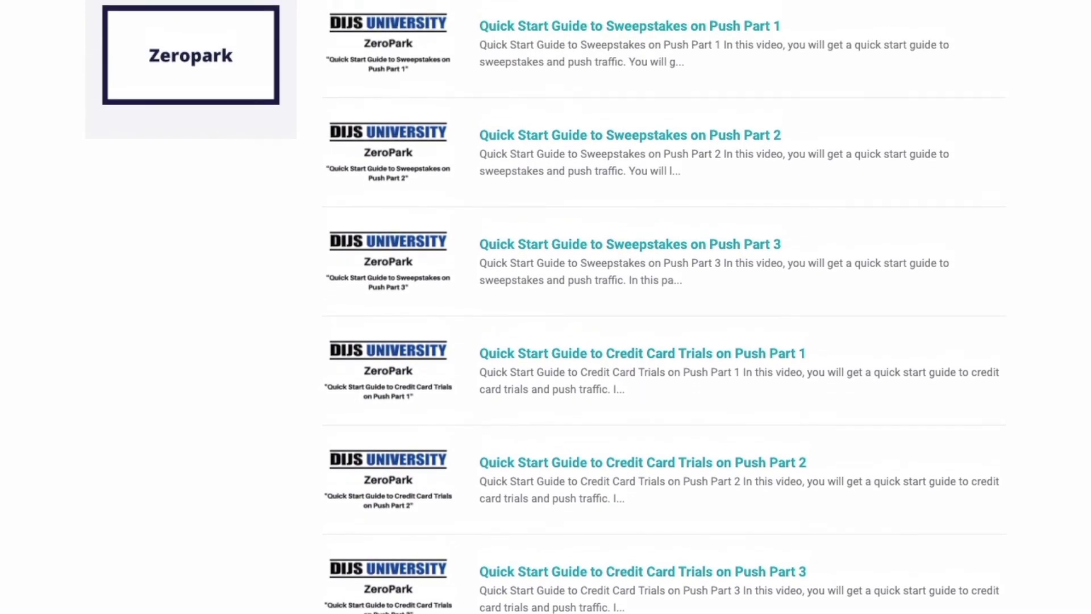